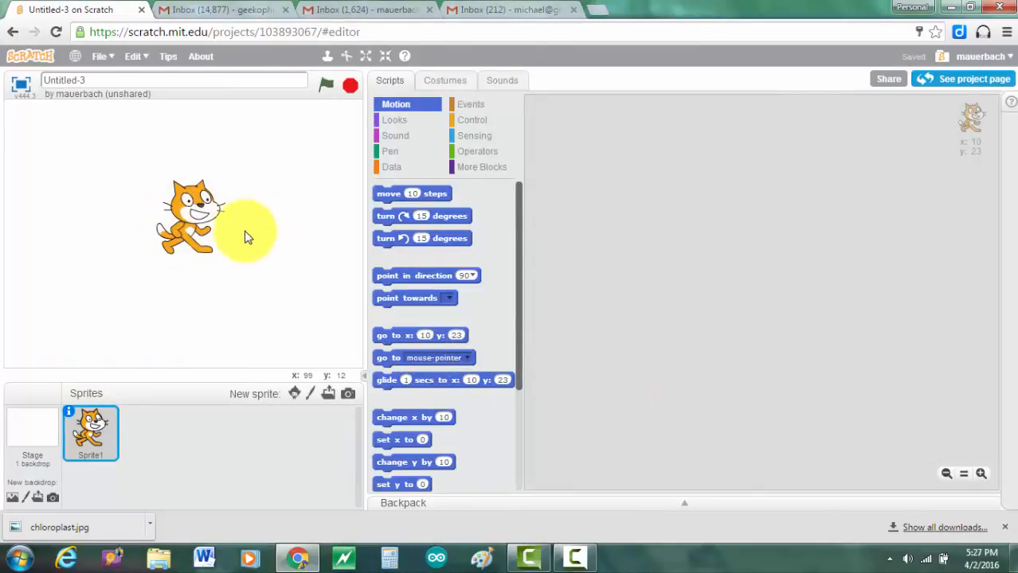
- Add the Sun sprite from the sprite library to the project
click(291, 396)
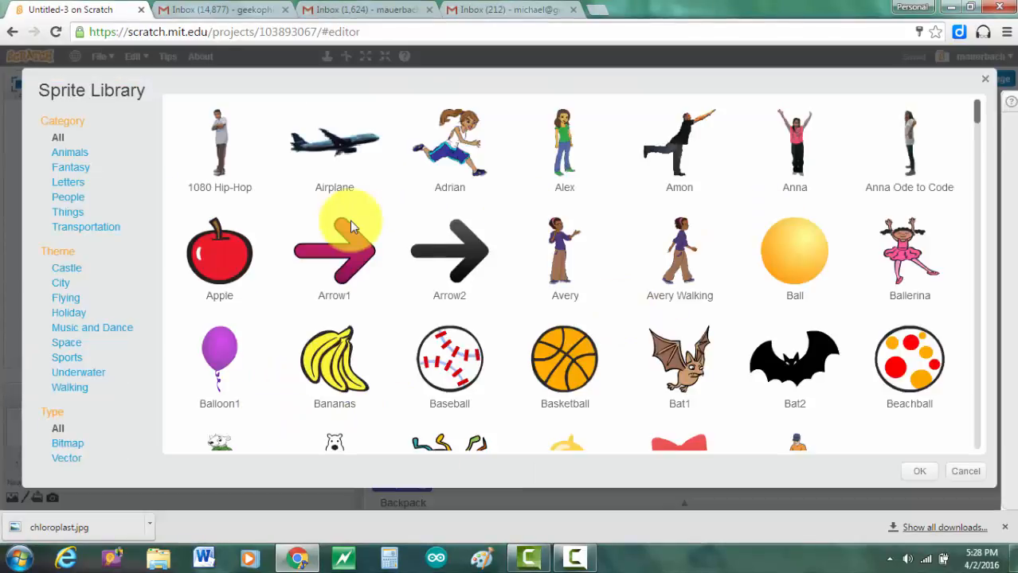
scroll(350, 220, down, 3)
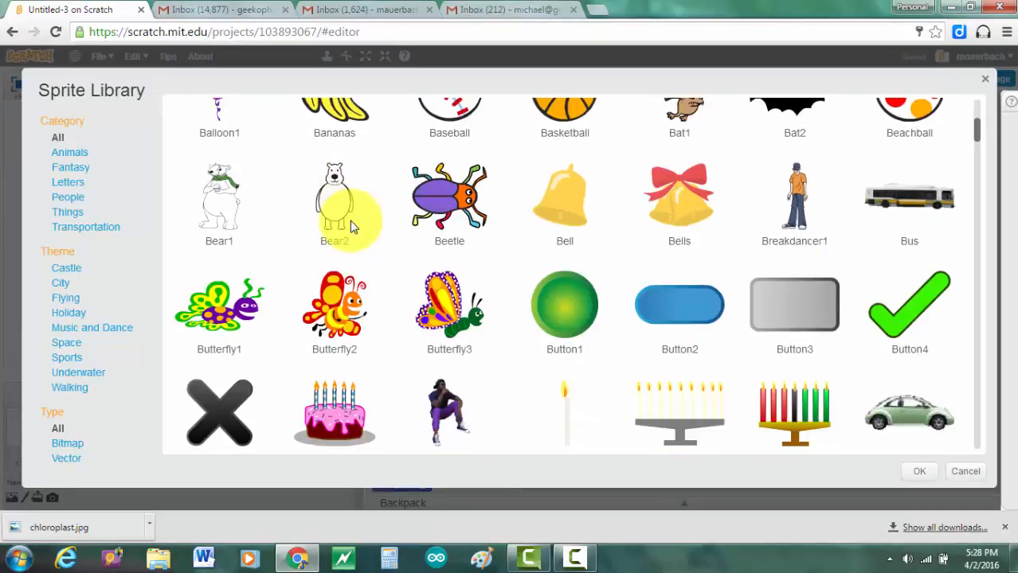
scroll(352, 227, down, 5)
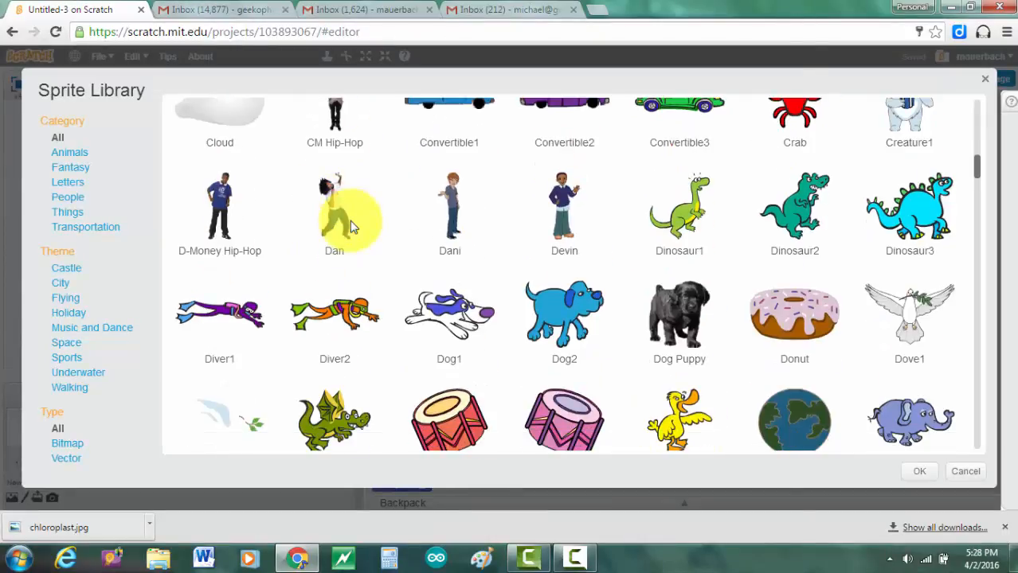
scroll(353, 227, down, 6)
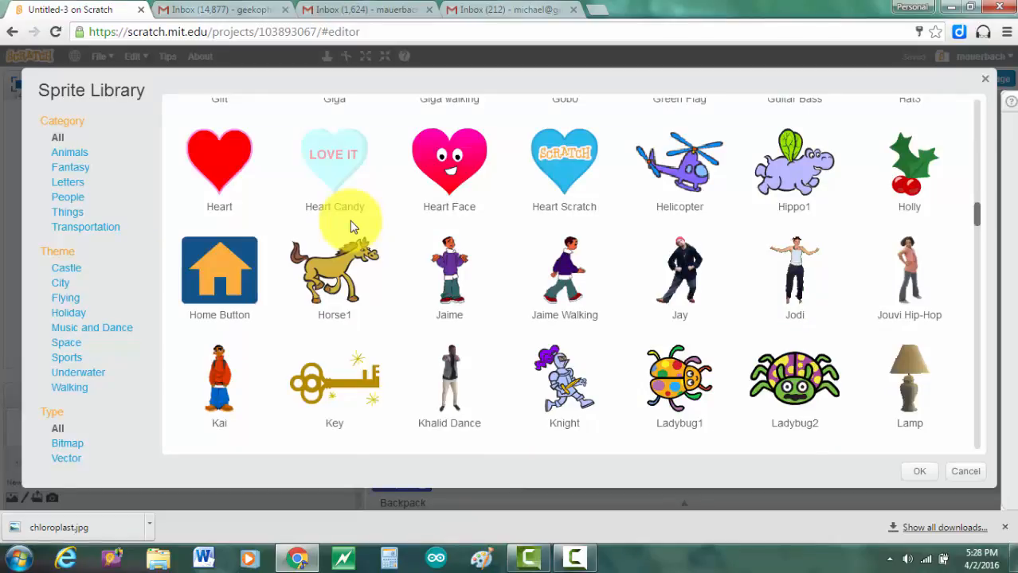
scroll(353, 227, down, 8)
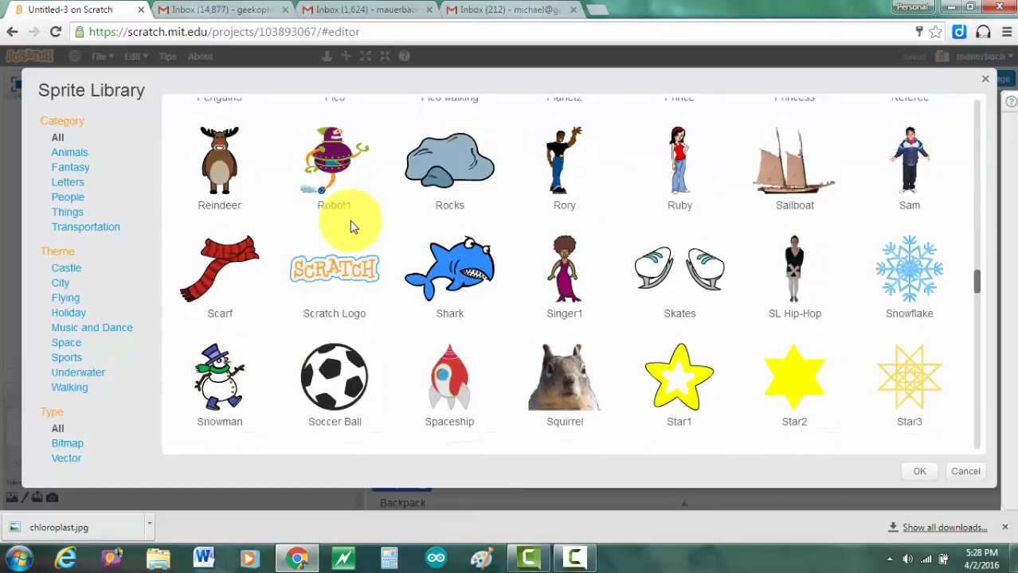
scroll(353, 227, down, 2)
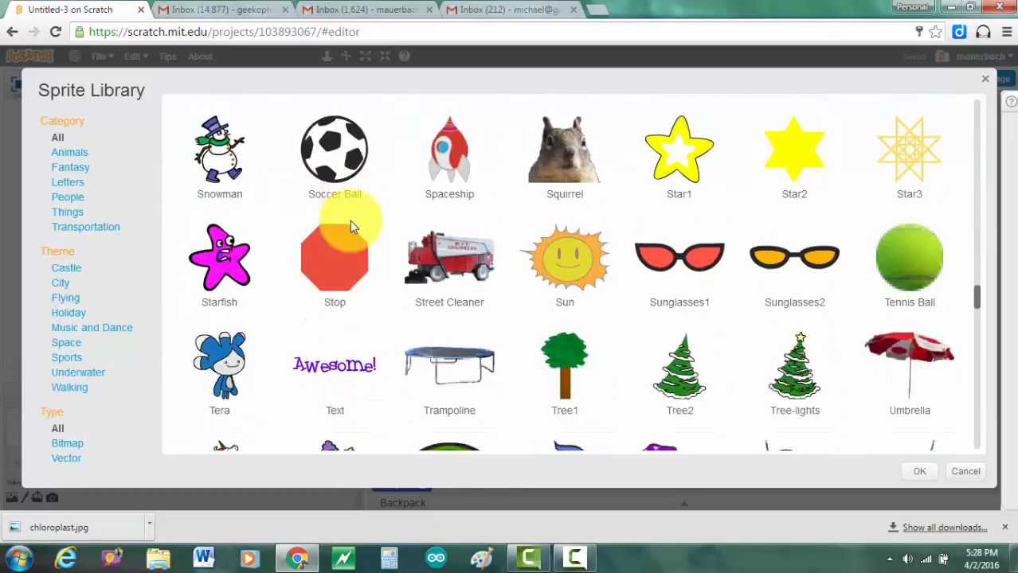
double_click(565, 258)
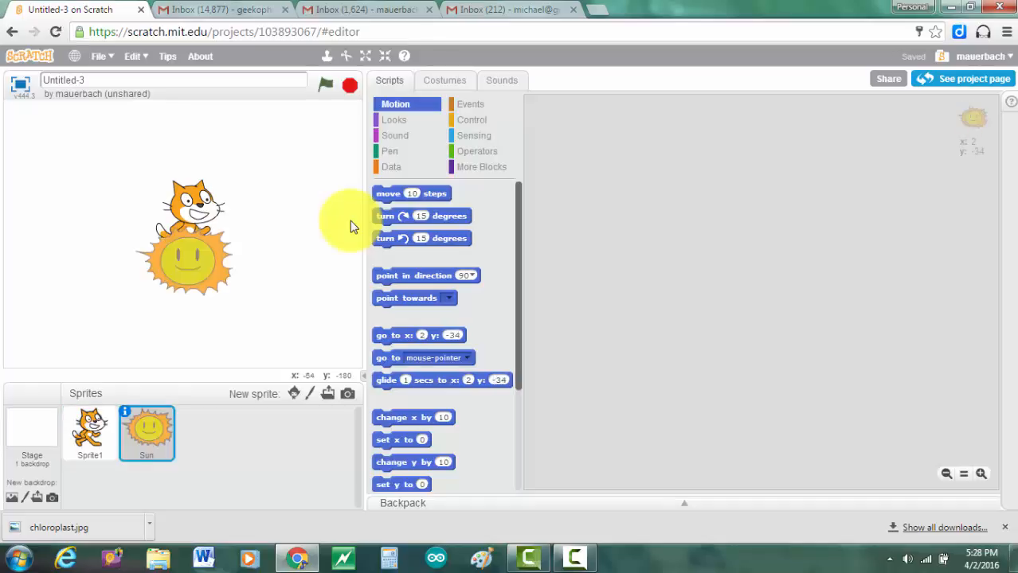
- Delete the cat sprite and move the sun to the stage's upper-left corner, about x -187, y 121
click(89, 430)
right_click(94, 402)
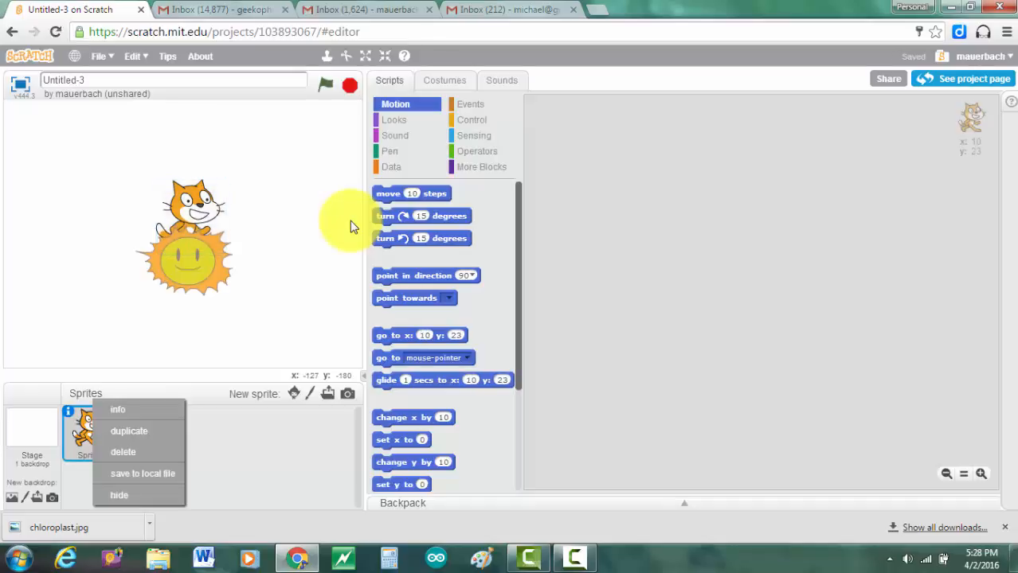
click(89, 432)
right_click(89, 431)
click(90, 432)
right_click(96, 432)
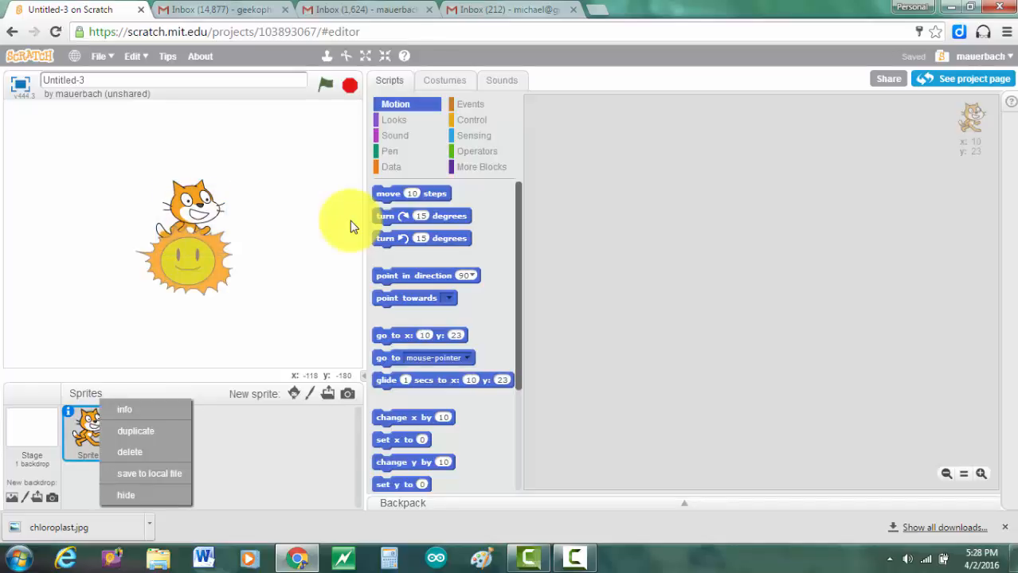
click(130, 452)
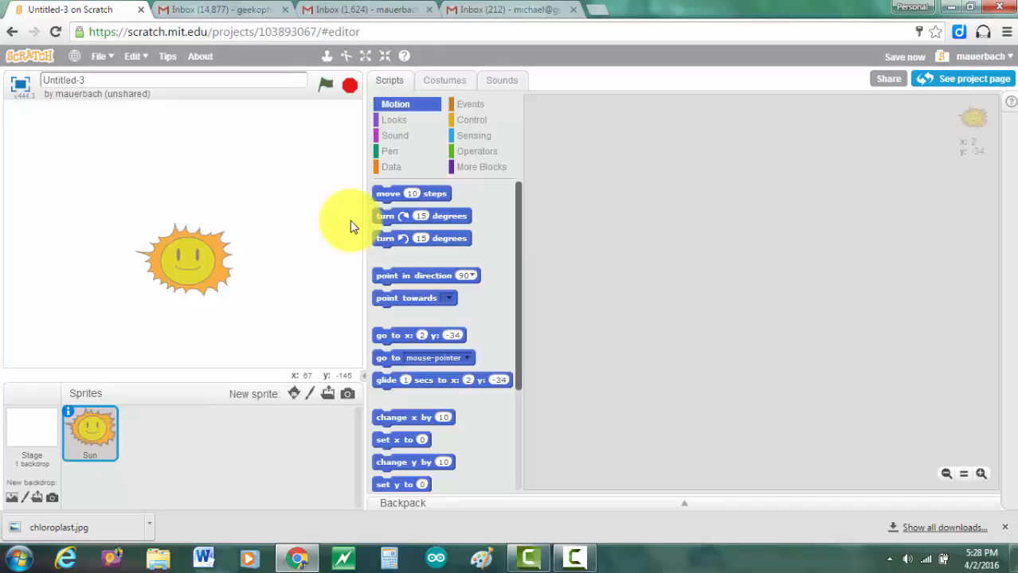
mouse_move(186, 261)
mouse_down()
mouse_move(44, 171)
mouse_move(31, 131)
mouse_move(43, 143)
mouse_up()
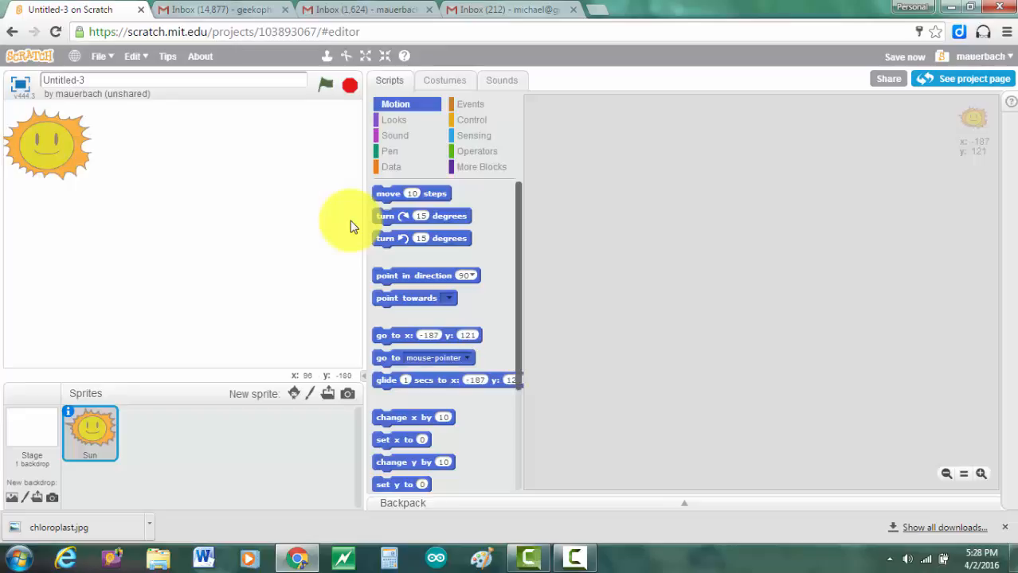
- Add the Tree1 sprite from the library's Things category and place it at about x 145, y -60 on the stage
click(294, 393)
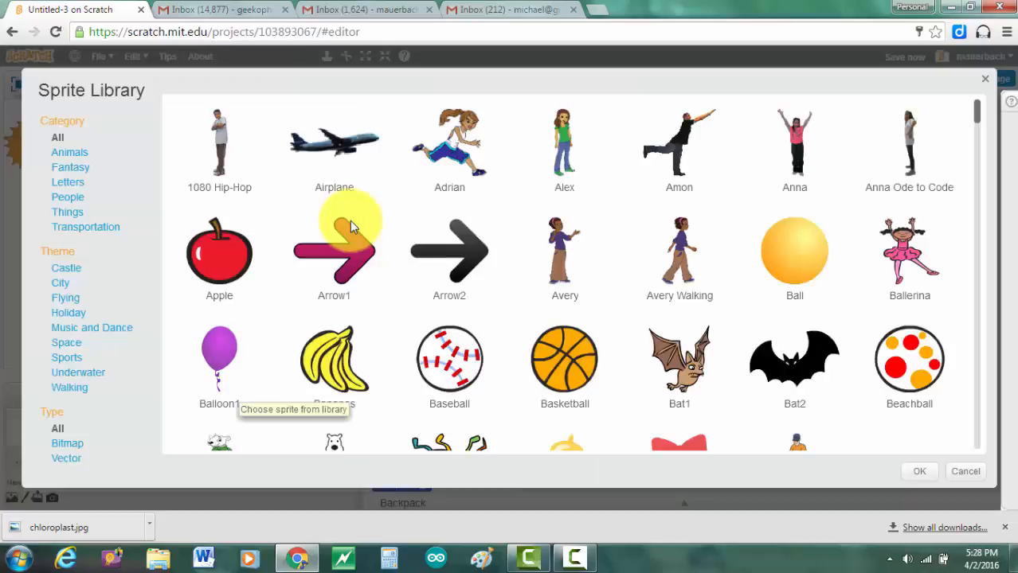
click(68, 212)
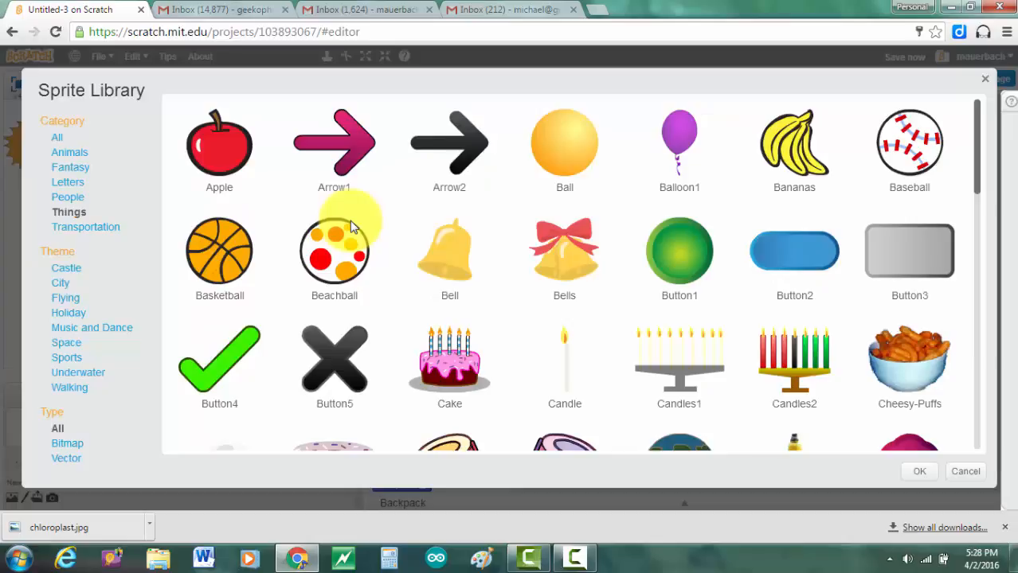
scroll(353, 227, down, 6)
scroll(352, 227, down, 5)
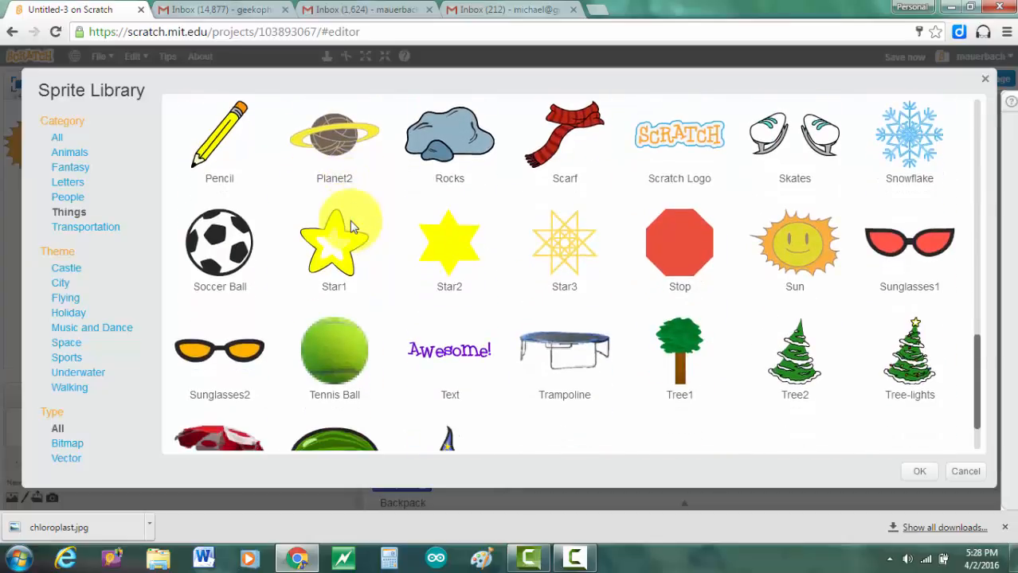
double_click(680, 350)
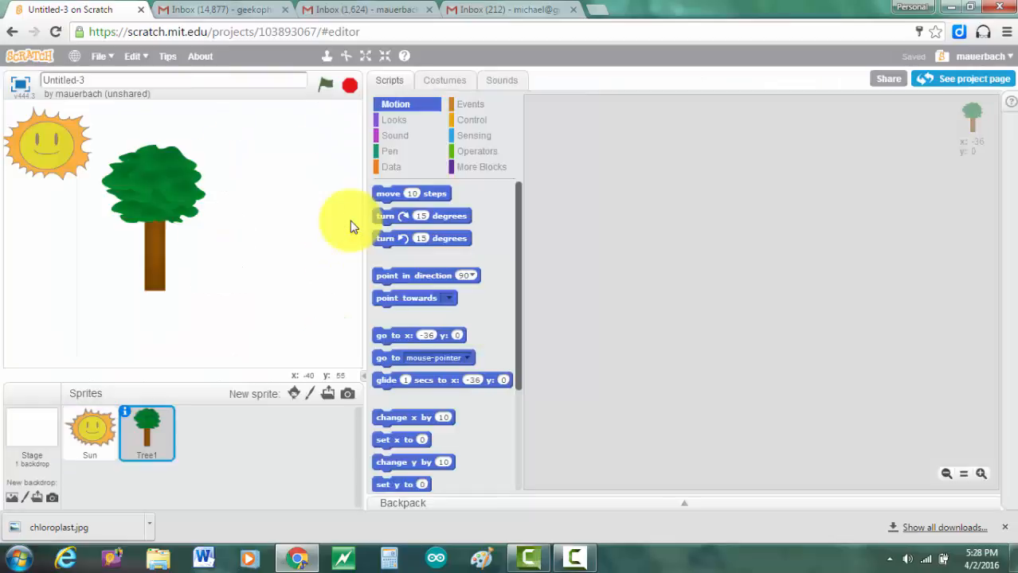
mouse_move(149, 191)
mouse_down()
mouse_move(259, 268)
mouse_move(295, 254)
mouse_move(285, 239)
mouse_up()
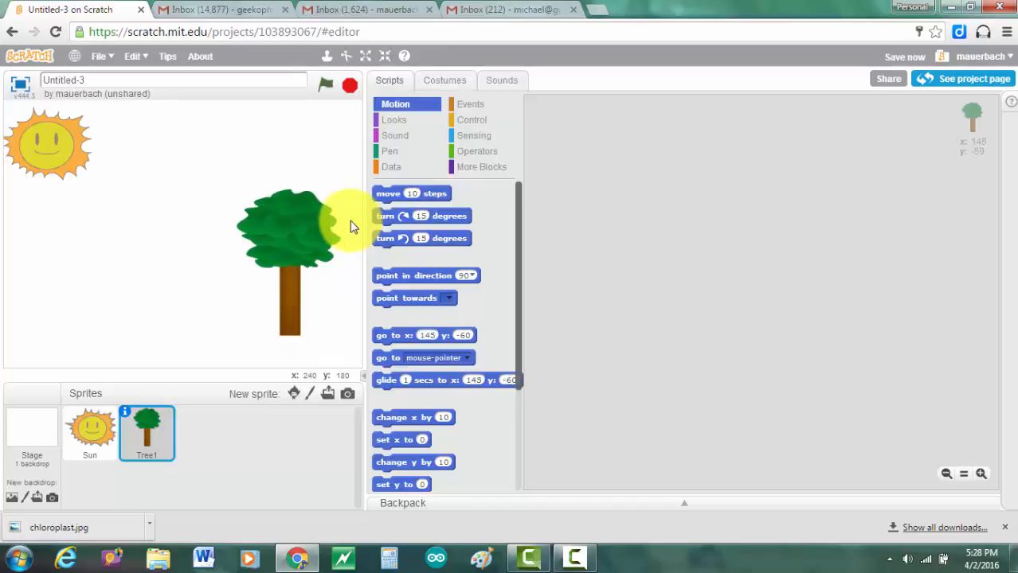
- Enlarge the whole tree costume to about 326 by 477 and reposition the tree slightly higher on the stage
click(444, 80)
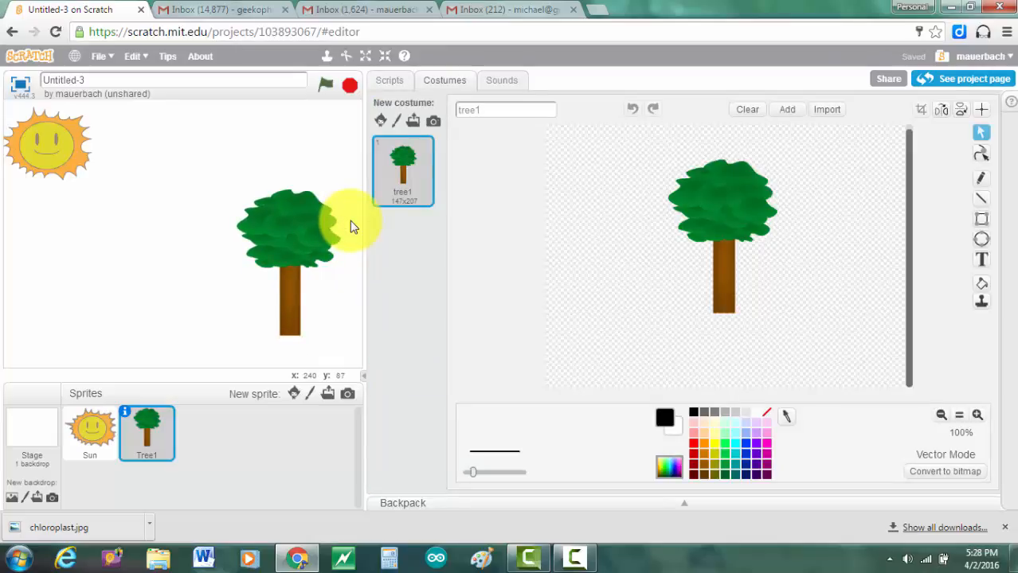
mouse_move(650, 149)
mouse_down()
mouse_move(666, 307)
mouse_move(806, 355)
mouse_move(803, 339)
mouse_up()
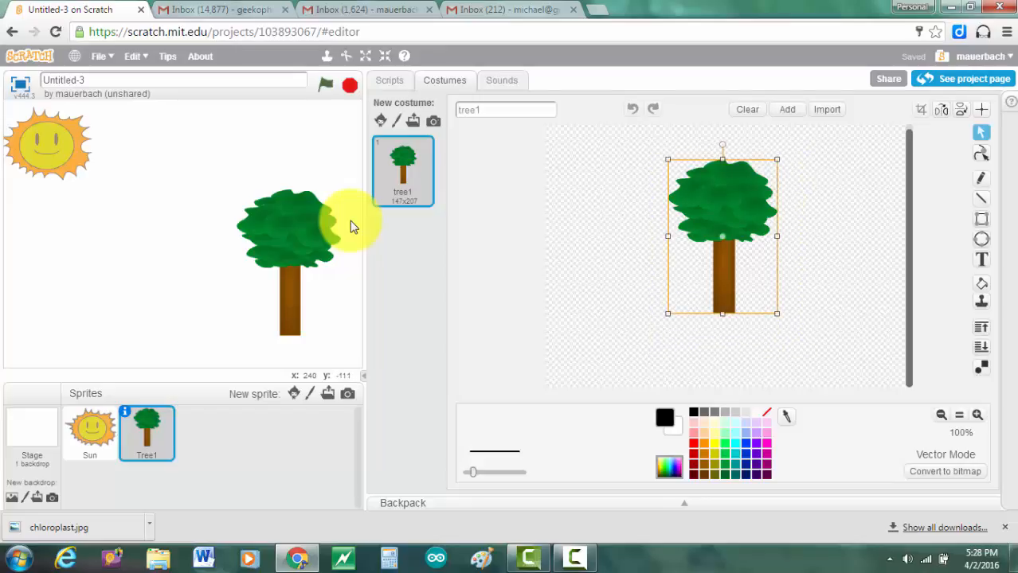
drag(668, 313, 618, 383)
drag(778, 160, 800, 127)
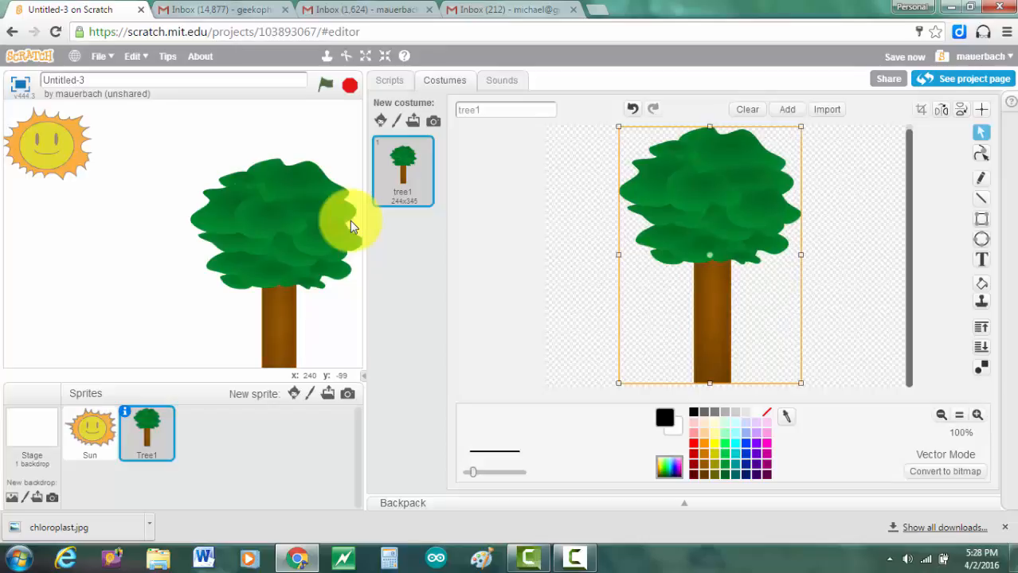
drag(802, 255, 862, 254)
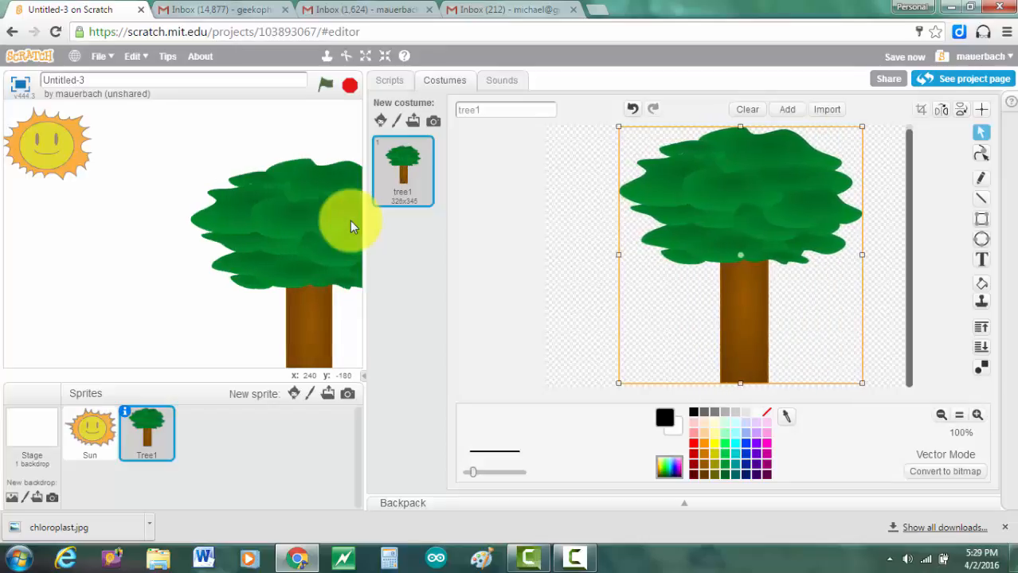
drag(740, 383, 740, 482)
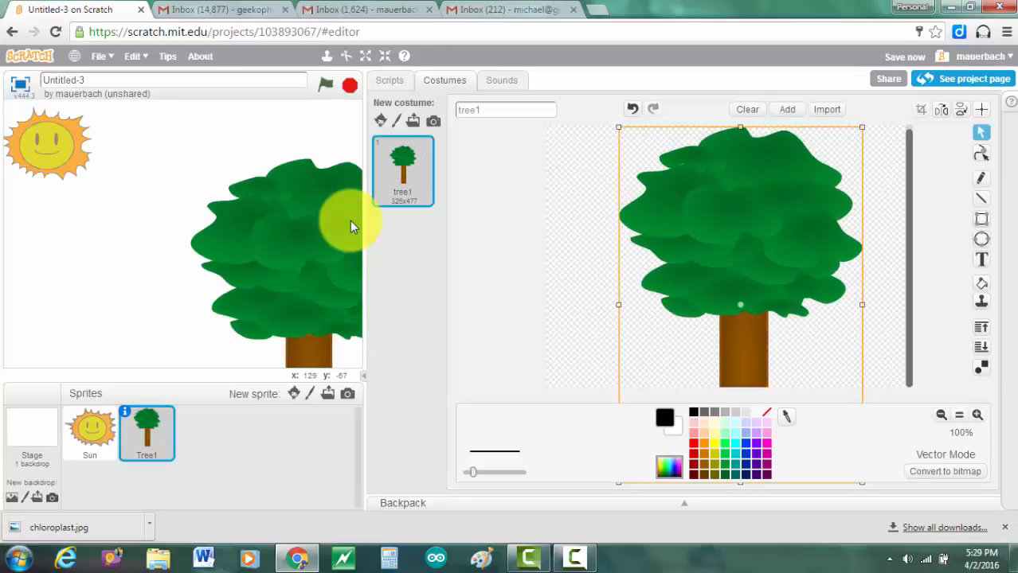
drag(272, 242, 262, 209)
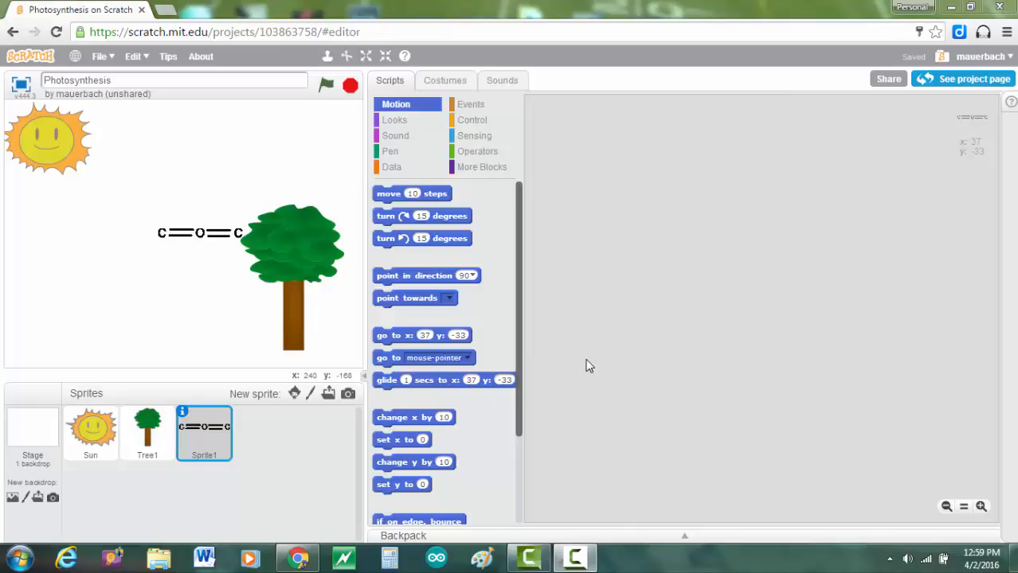
- Paint a new sprite consisting of a freehand purple wavy line running diagonally down across the canvas
click(311, 395)
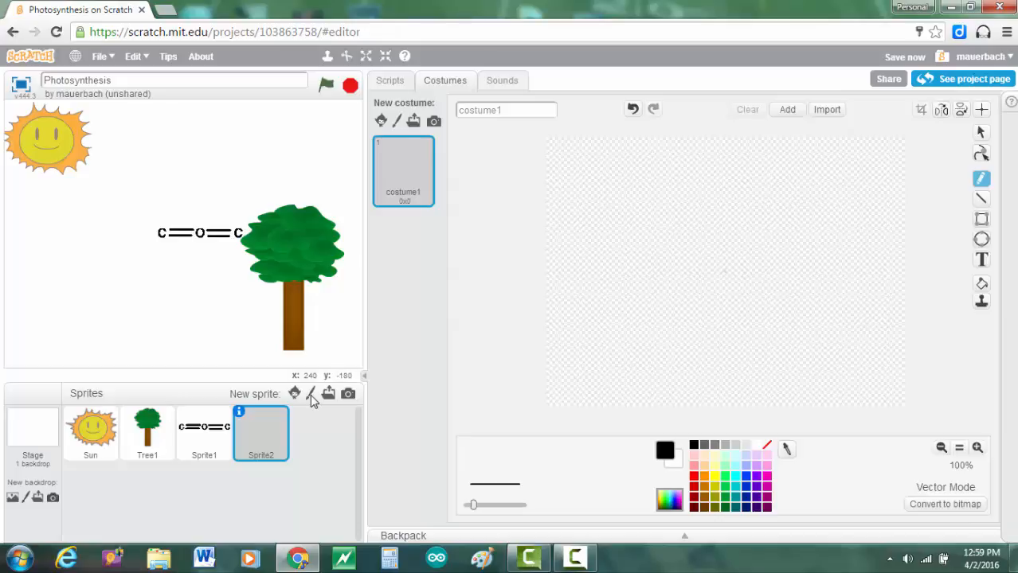
click(757, 497)
mouse_move(568, 197)
mouse_down()
mouse_move(632, 194)
mouse_move(646, 235)
mouse_move(675, 257)
mouse_move(728, 242)
mouse_move(781, 276)
mouse_move(786, 302)
mouse_move(812, 323)
mouse_move(884, 303)
mouse_up()
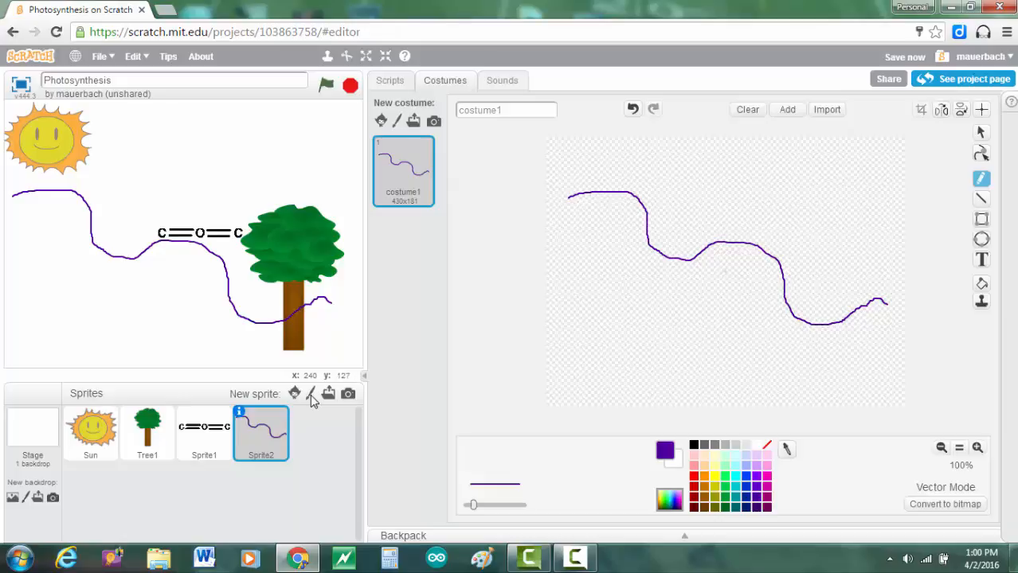
- Shrink the purple wavy line to about 31 by 13 at the upper left of the canvas
click(981, 132)
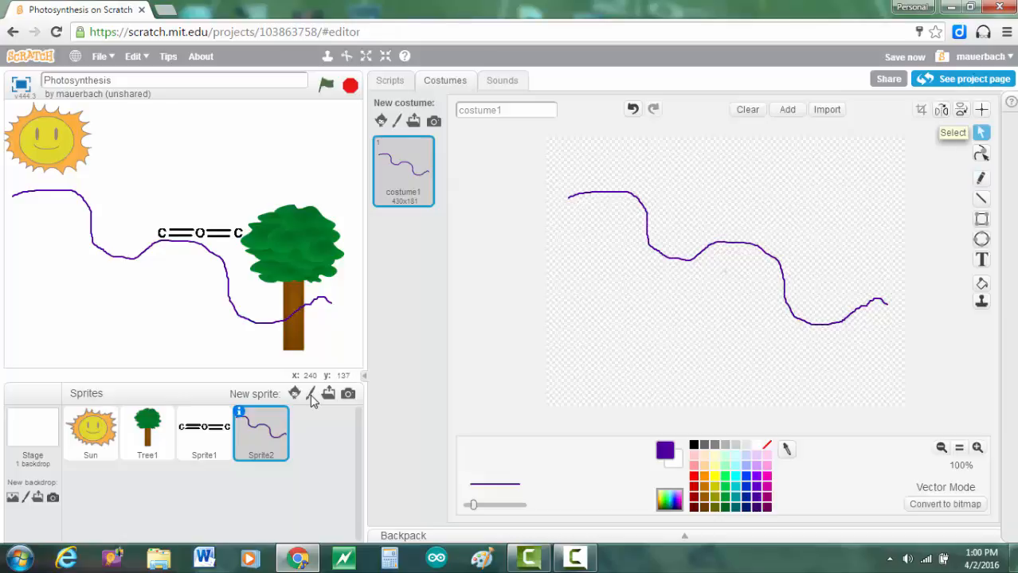
click(734, 243)
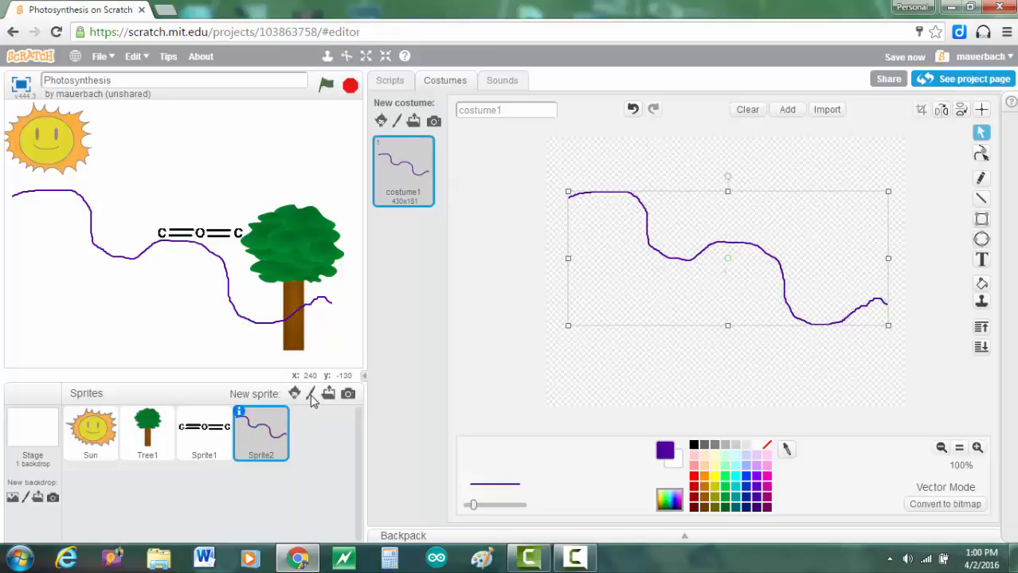
drag(888, 326, 600, 204)
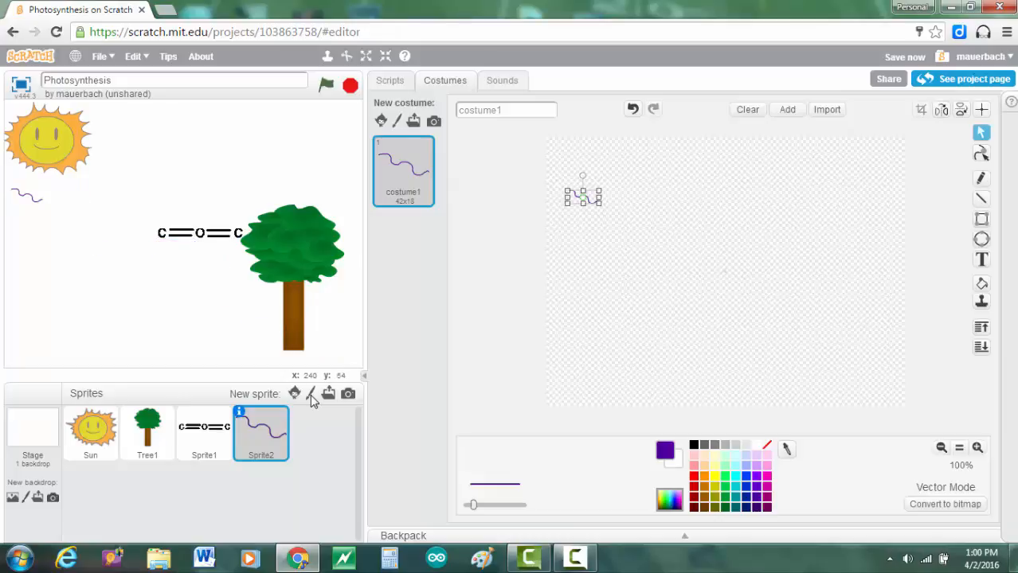
drag(567, 191, 576, 193)
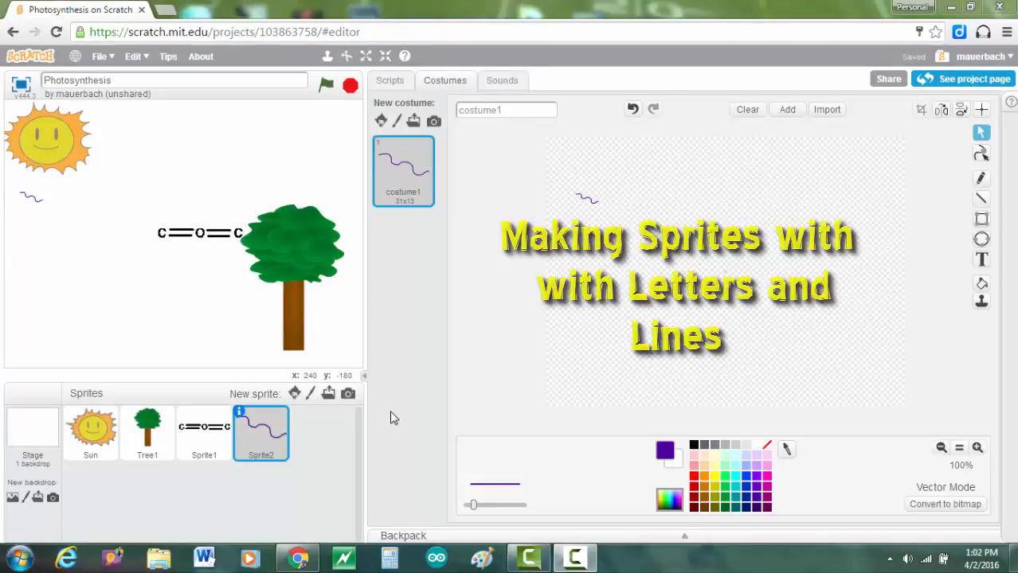
- Start a new painted sprite and insert a black text layout of one O and five C letters
click(311, 395)
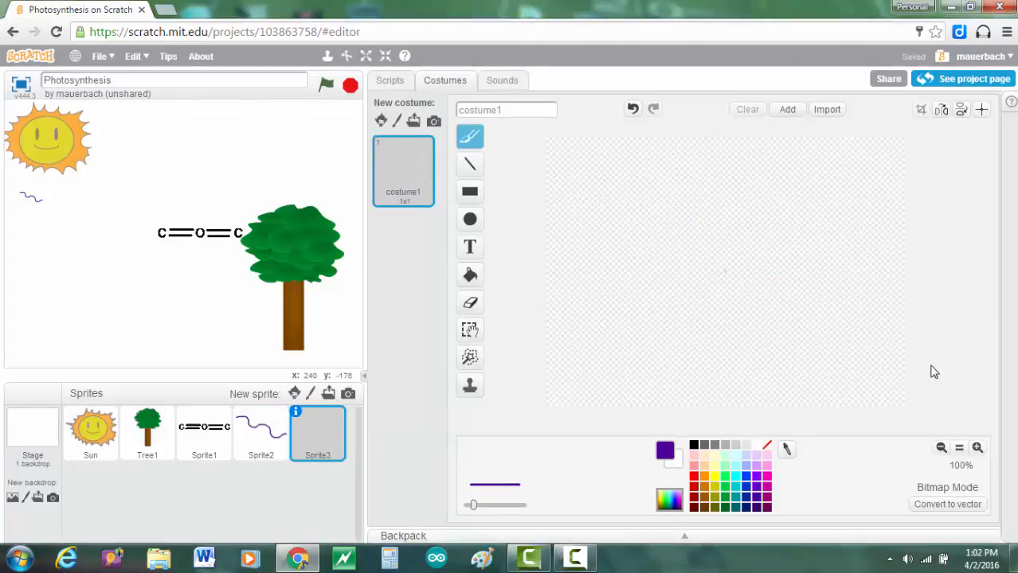
click(478, 253)
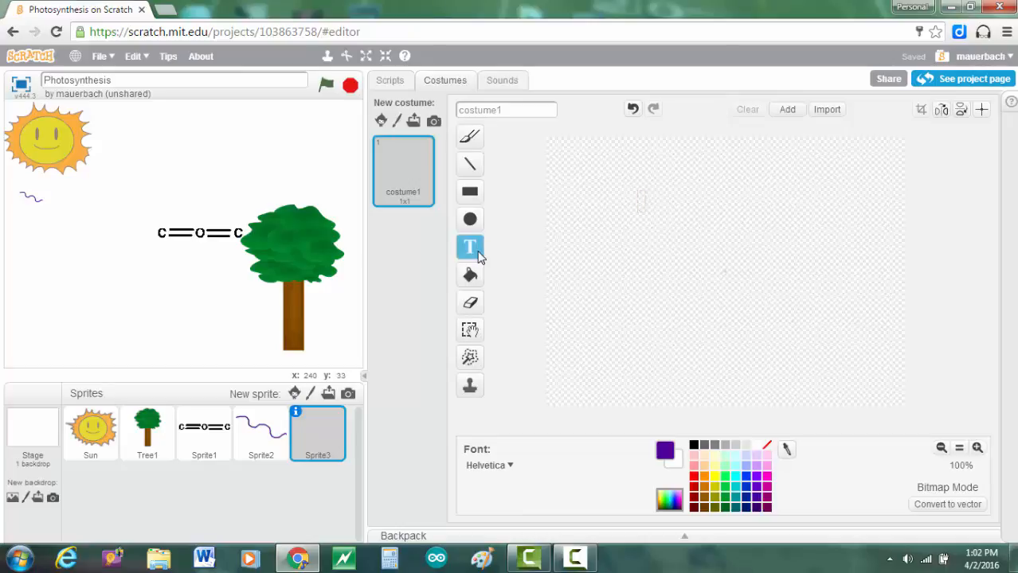
text(C)
key(BackSpace)
click(694, 445)
key(ctrl+v)
- Separate the letter rows with blank lines and bring the O closer to the C in the first row
key(Return)
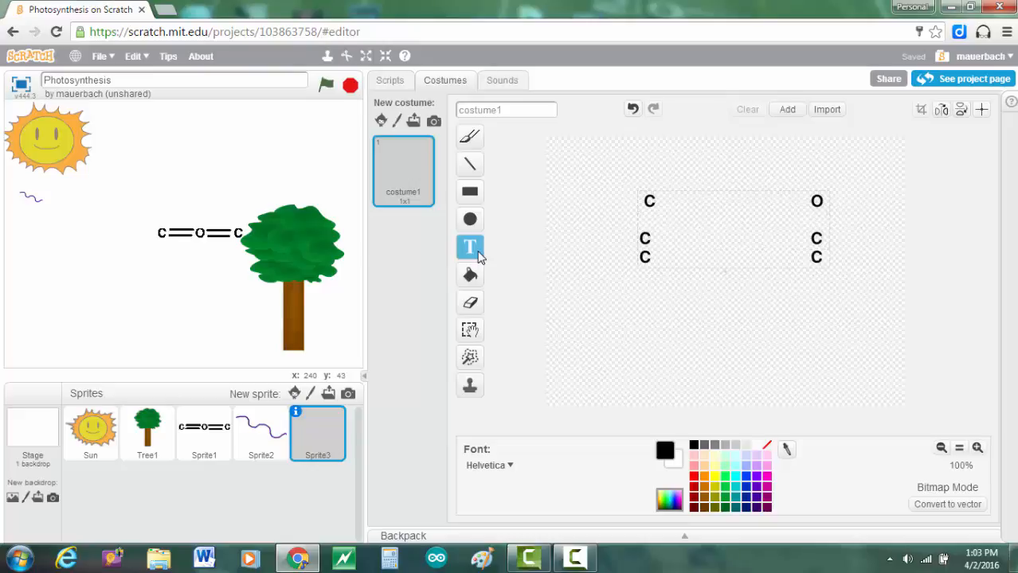
key(Return)
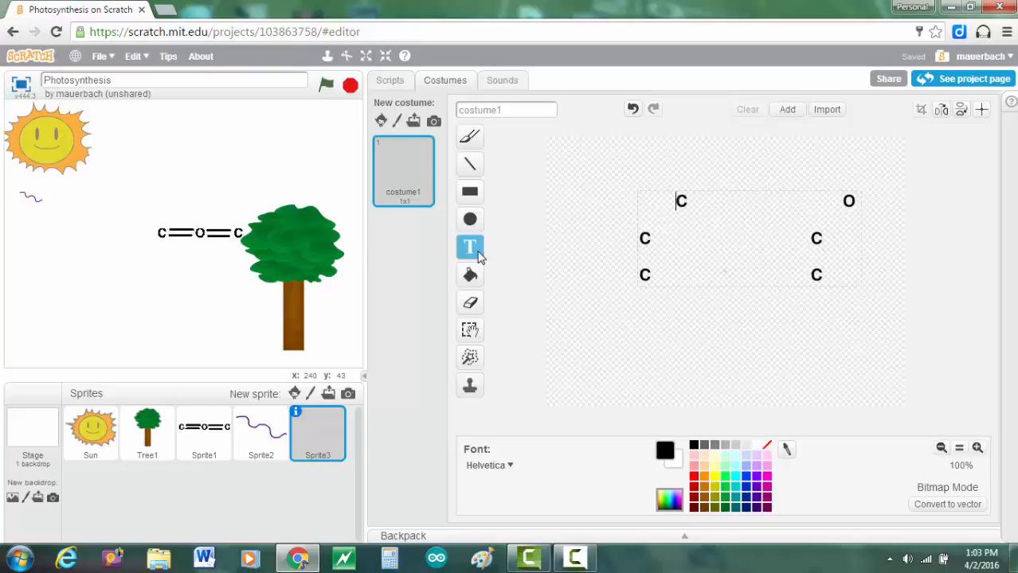
key(Right)
key(Right)
key(Right)
key(Right)
key(Right)
key(Right)
key(Right)
key(Right)
key(Right)
key(Right)
key(Right)
key(Right)
key(Right)
key(Right)
key(Right)
key(Right)
key(Right)
key(Right)
key(Right)
key(Right)
key(BackSpace)
key(BackSpace)
key(BackSpace)
key(BackSpace)
key(BackSpace)
key(BackSpace)
key(BackSpace)
key(BackSpace)
key(BackSpace)
key(BackSpace)
key(BackSpace)
key(BackSpace)
key(BackSpace)
key(BackSpace)
- Align the bottom row's two C letters under the top row to form a ring, and finish the text with the Line tool
key(Home)
key(Down)
key(Down)
key(BackSpace)
key(Right)
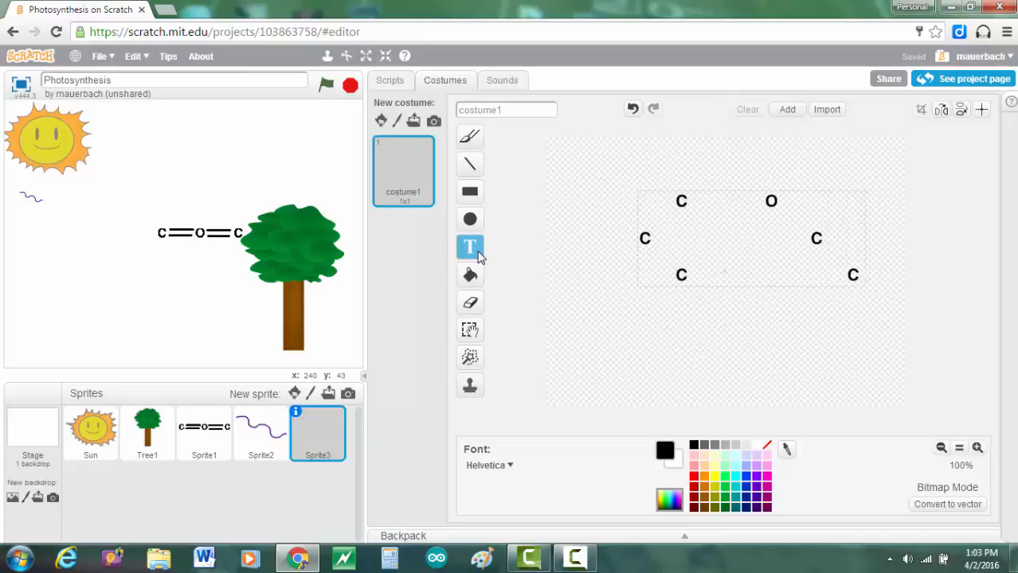
key(Delete)
key(Delete)
key(Delete)
key(Delete)
key(Delete)
key(Delete)
key(Delete)
key(Delete)
key(Delete)
key(Delete)
key(Delete)
key(Delete)
key(Delete)
key(Delete)
key(Delete)
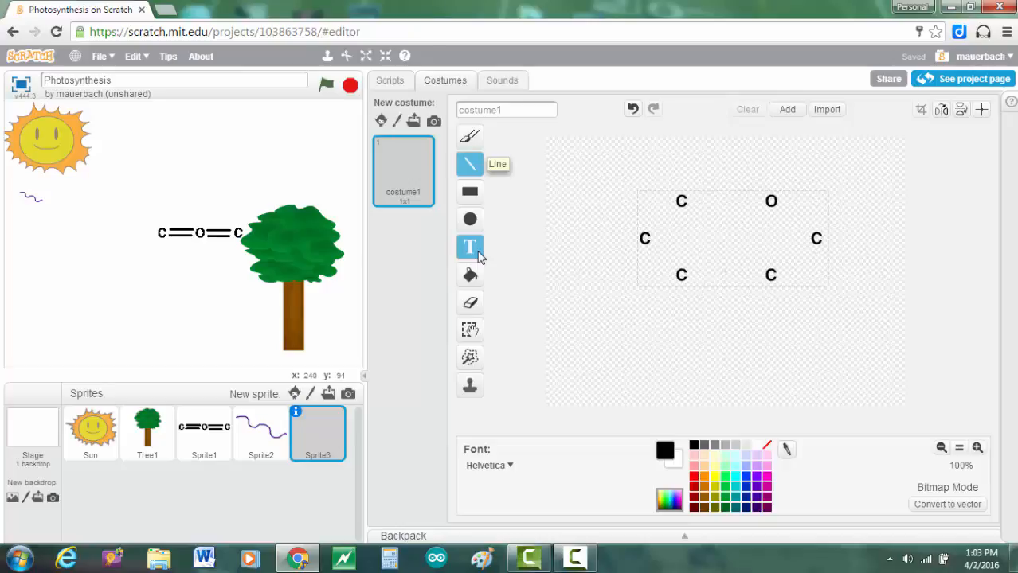
click(470, 164)
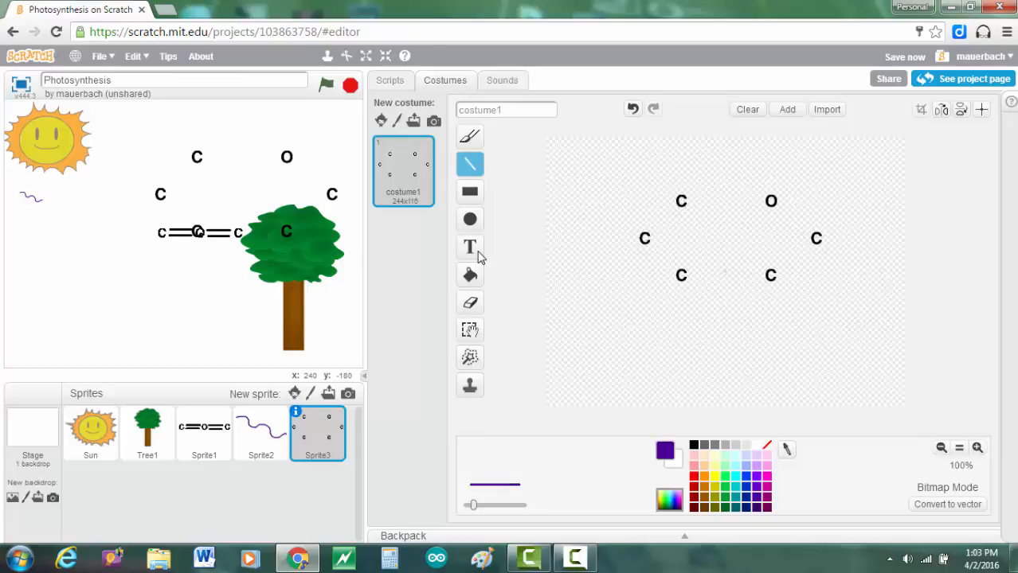
- Connect the five C letters and the O into a closed ring with thicker purple straight lines
drag(473, 505, 490, 505)
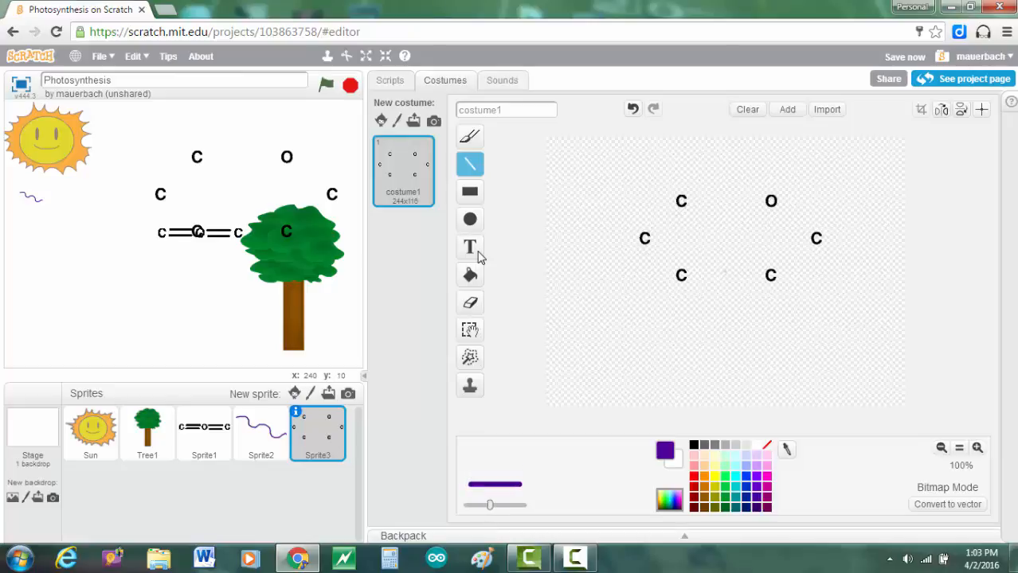
mouse_move(653, 231)
mouse_down()
mouse_move(701, 199)
mouse_move(757, 198)
mouse_move(810, 231)
mouse_move(778, 270)
mouse_move(693, 277)
mouse_up()
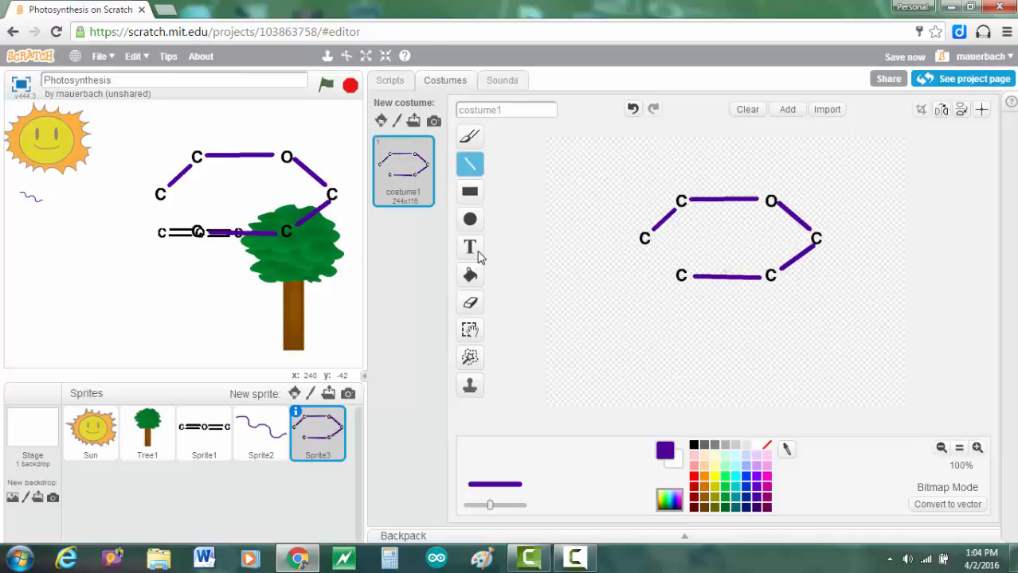
drag(671, 269, 648, 249)
- Select the purple ring molecule, shrink it near the canvas's upper left and rotate it about a quarter turn clockwise
click(470, 330)
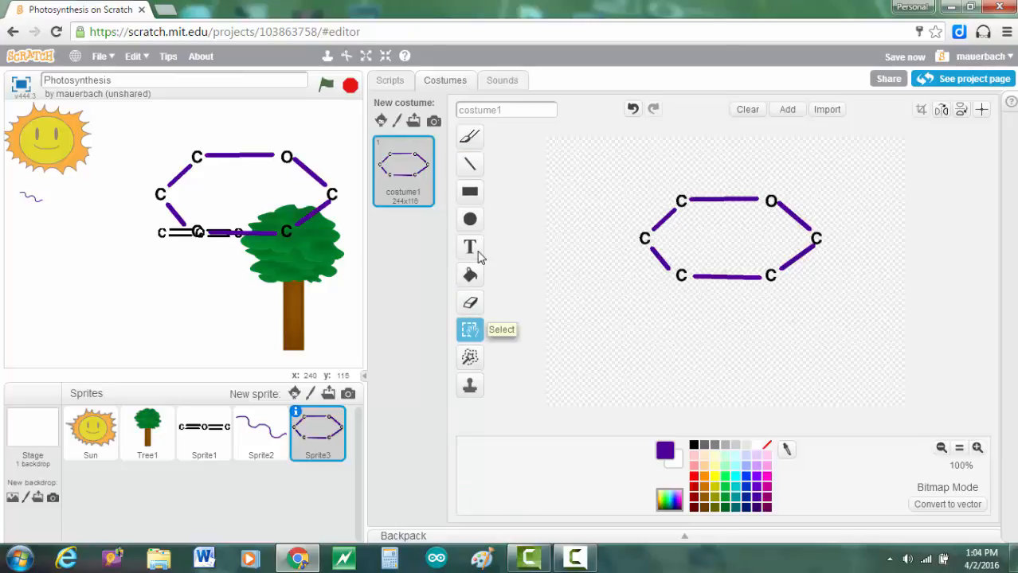
mouse_move(594, 169)
mouse_down()
mouse_move(620, 215)
mouse_move(858, 327)
mouse_move(663, 211)
mouse_up()
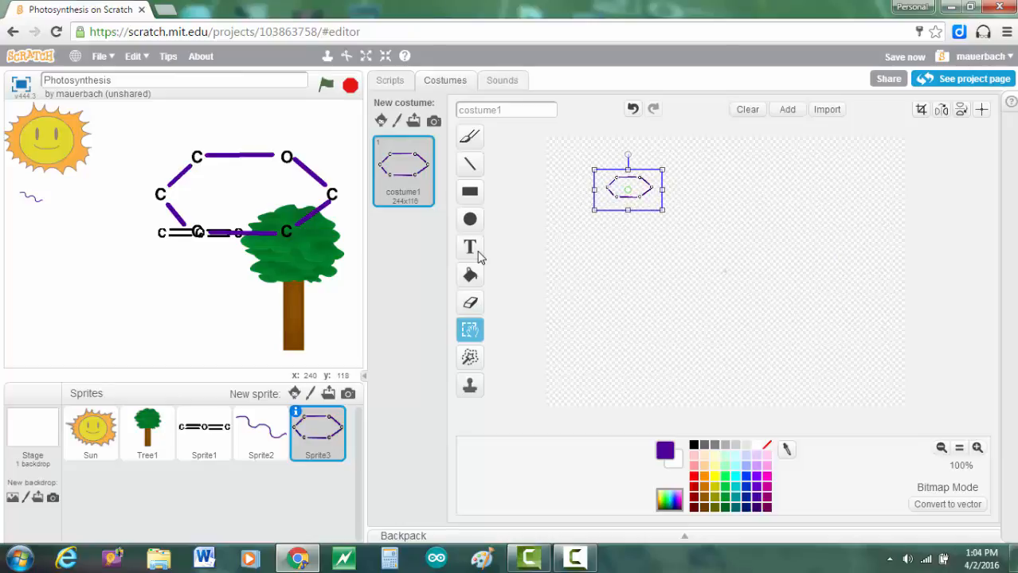
mouse_move(628, 154)
mouse_down()
mouse_move(653, 165)
mouse_move(664, 190)
mouse_move(663, 173)
mouse_move(663, 192)
mouse_up()
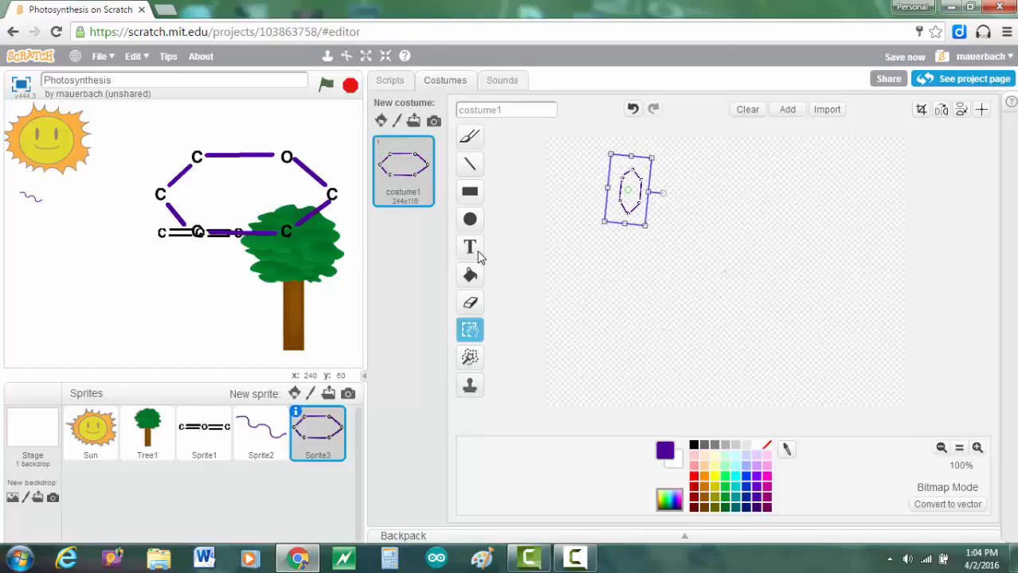
click(683, 342)
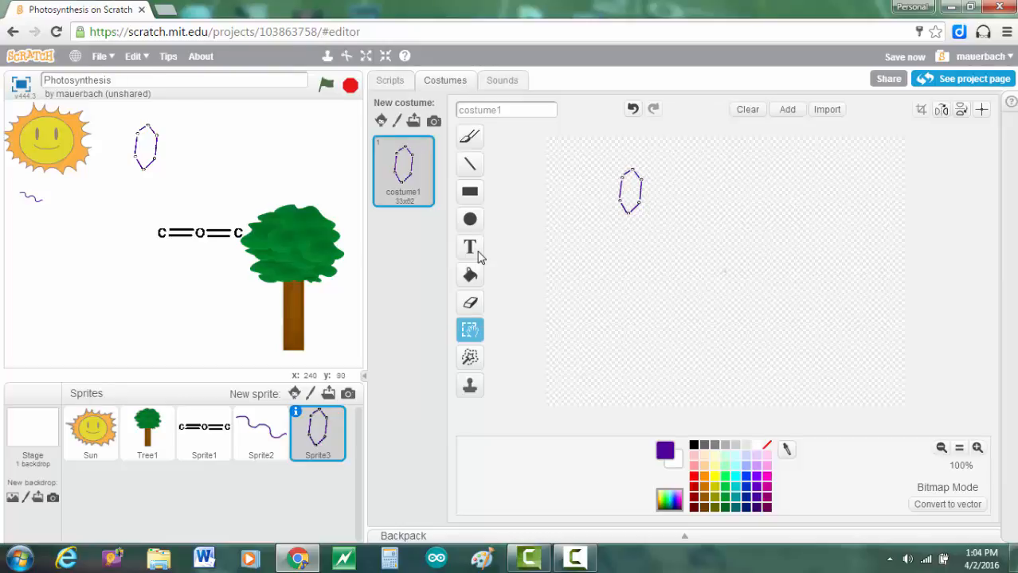
mouse_move(599, 151)
mouse_down()
mouse_move(608, 191)
mouse_move(728, 391)
mouse_up()
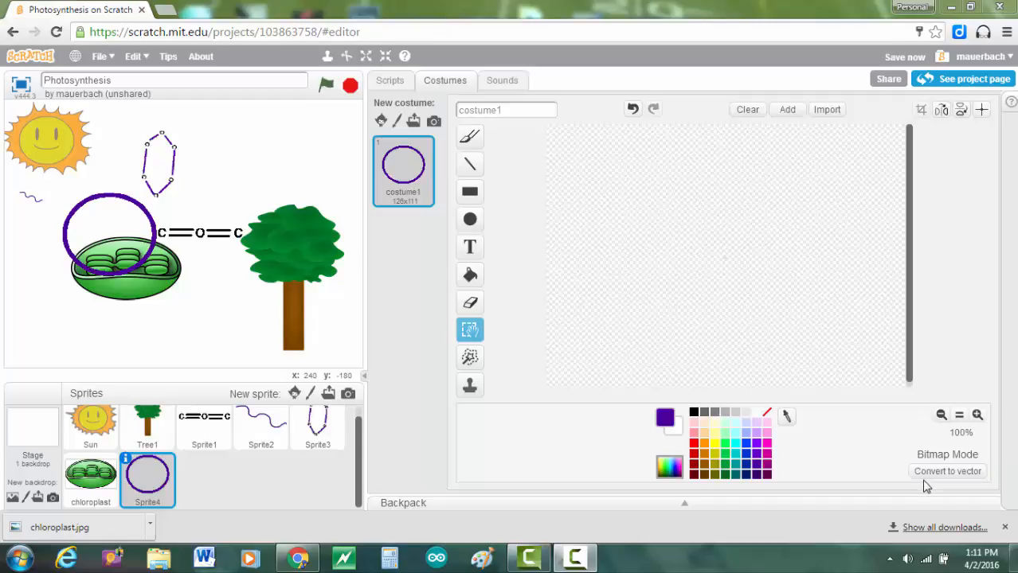
- Draw a large red circle in the upper middle of the empty Sprite4 canvas and fill it with solid red
click(470, 219)
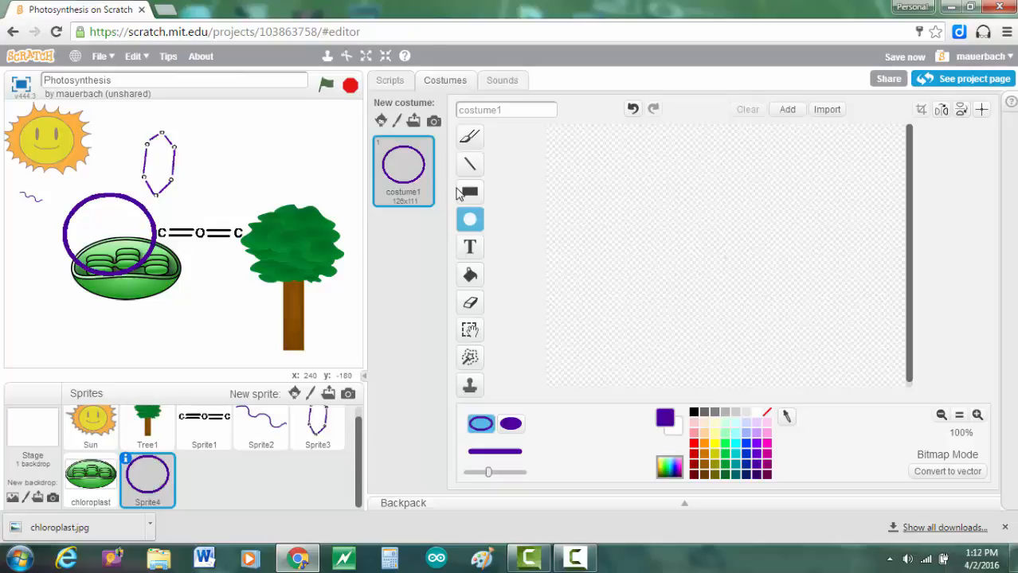
click(694, 444)
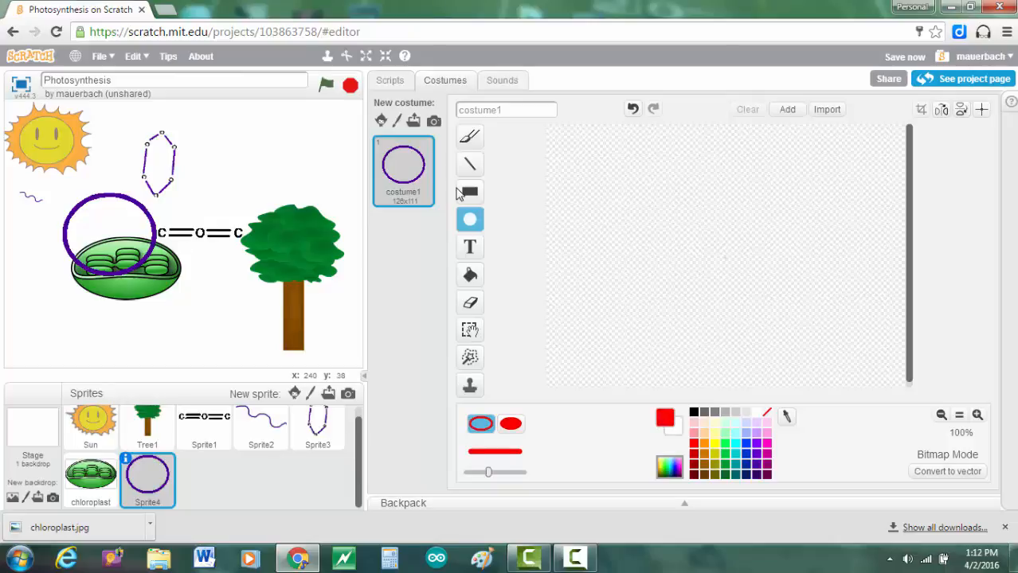
mouse_move(653, 179)
mouse_down()
mouse_move(686, 245)
mouse_move(753, 269)
mouse_up()
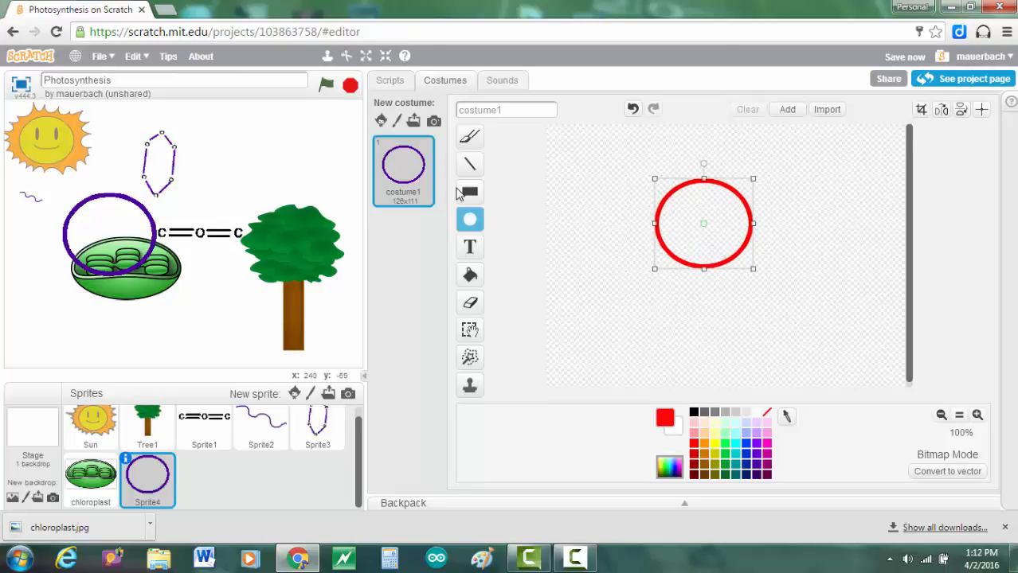
click(470, 275)
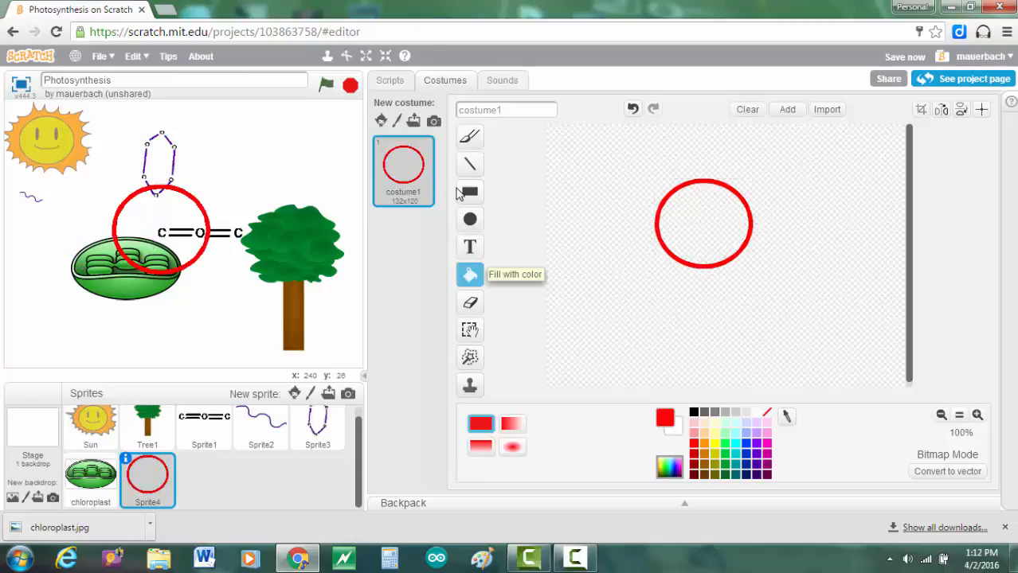
click(703, 223)
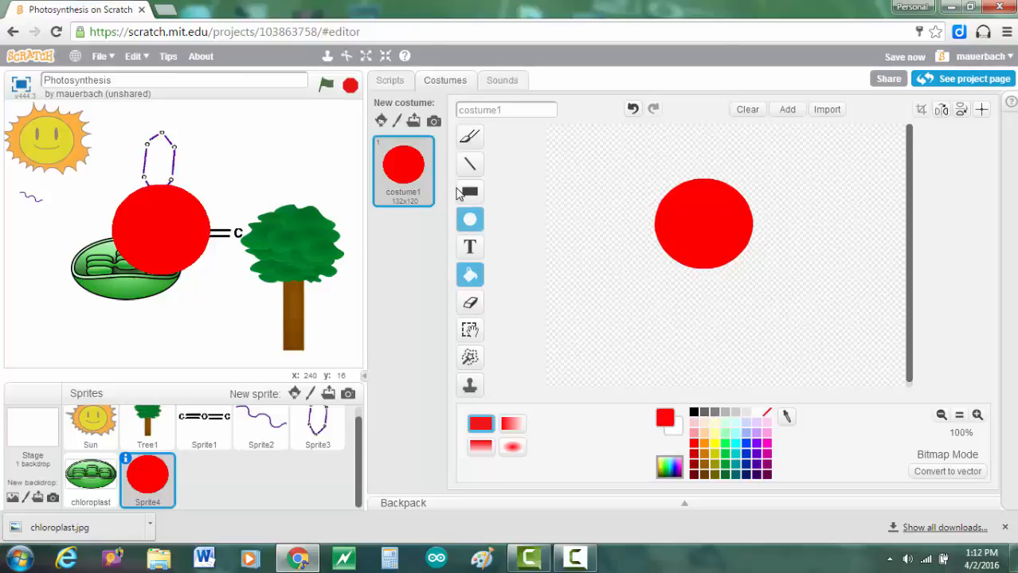
- Draw two small blue circles below the red circle, one on each side, and fill both with solid blue
click(470, 219)
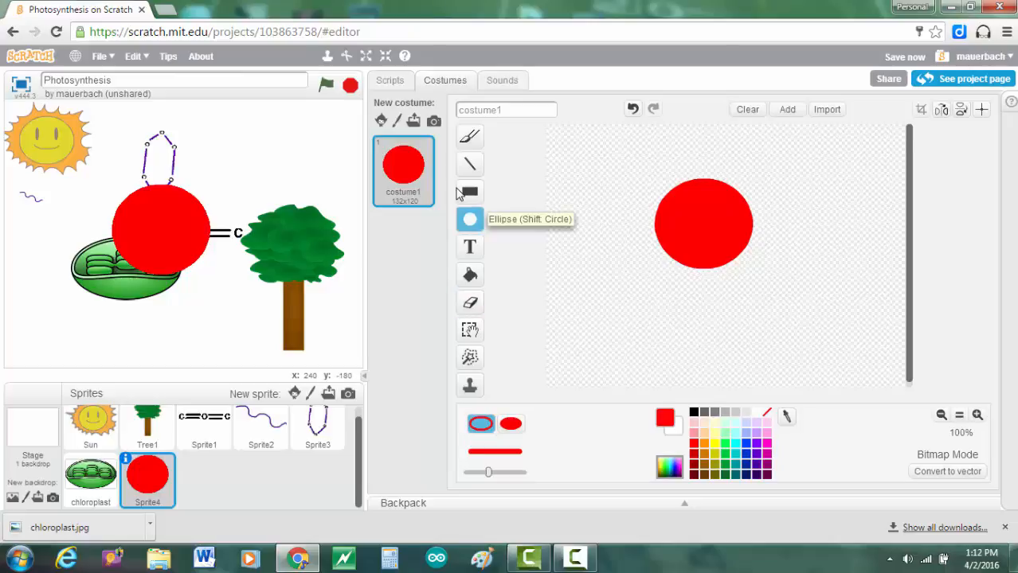
click(747, 454)
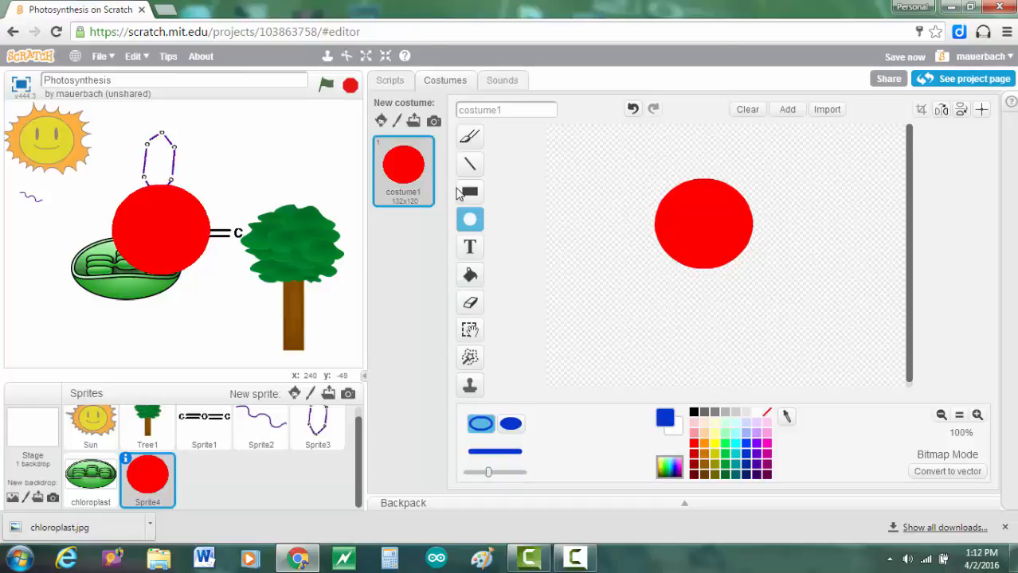
mouse_move(621, 274)
mouse_down()
mouse_move(629, 298)
mouse_move(666, 316)
mouse_up()
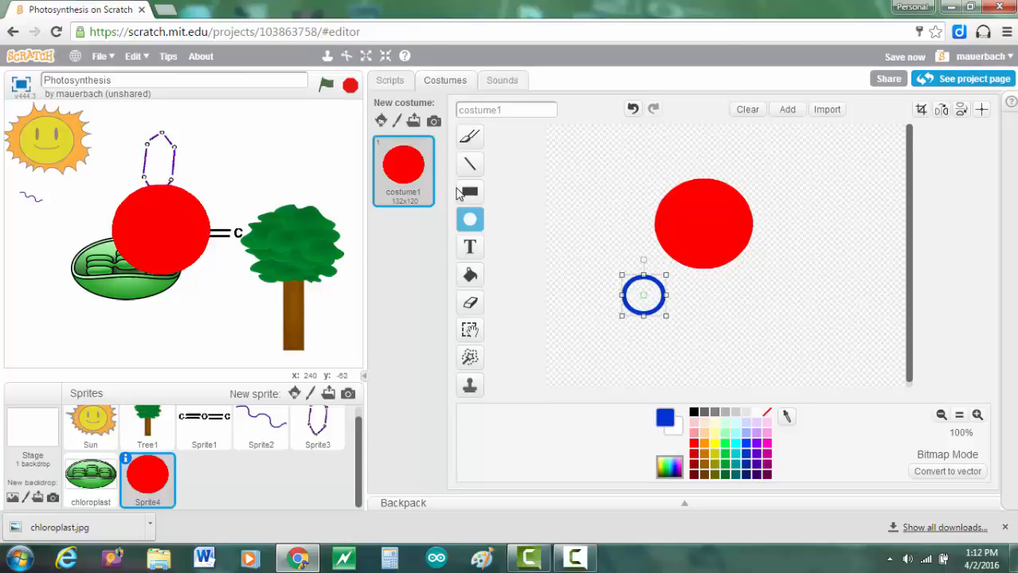
drag(740, 275, 780, 315)
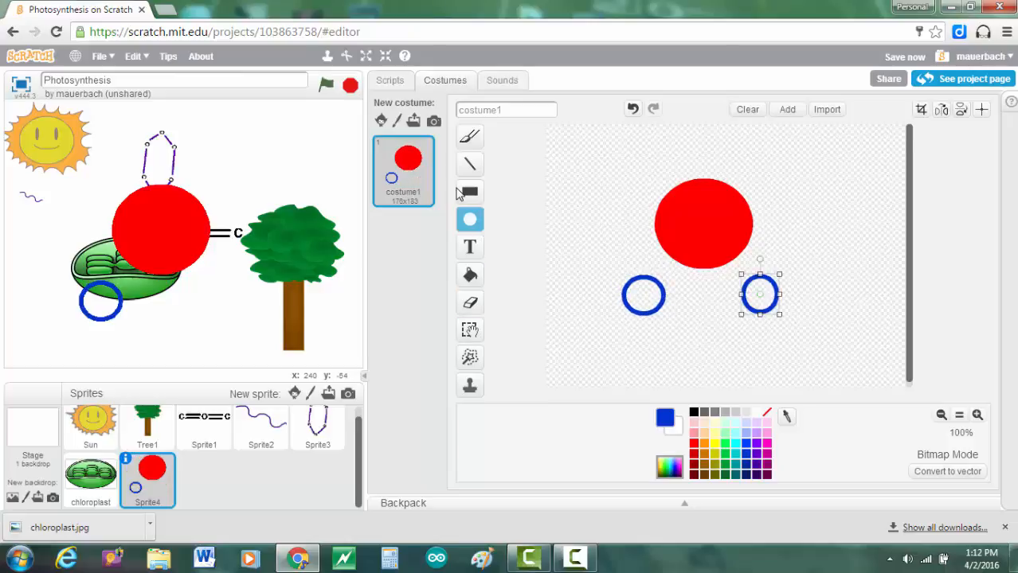
click(470, 274)
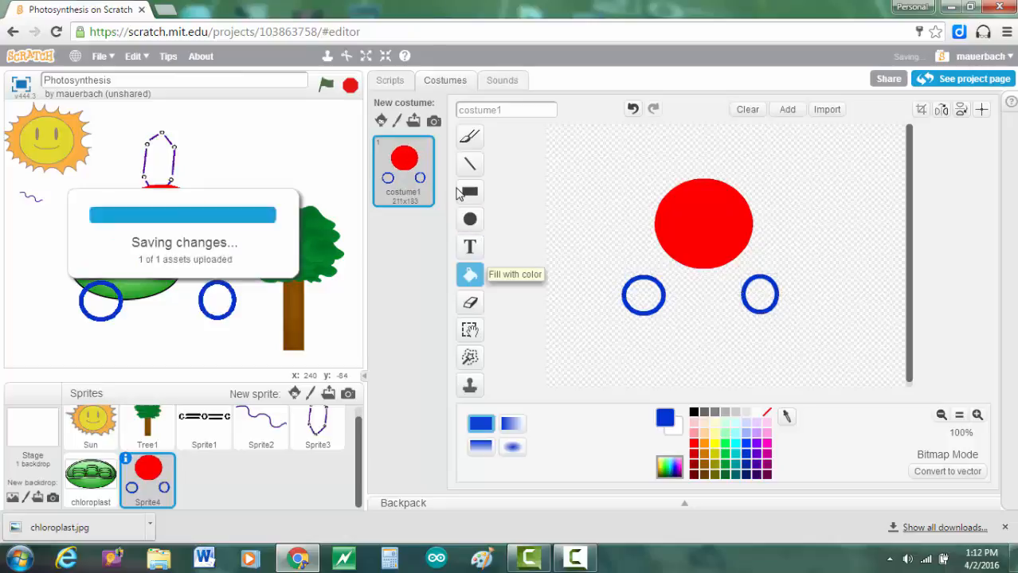
click(643, 296)
click(759, 295)
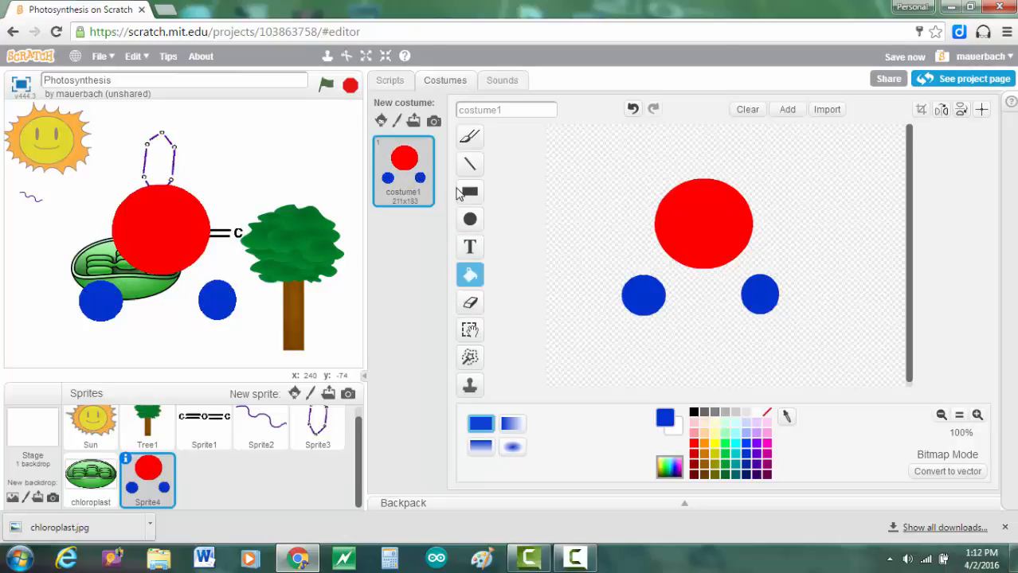
- Join the red circle to each of the two blue circles with a short black line
click(470, 163)
click(693, 412)
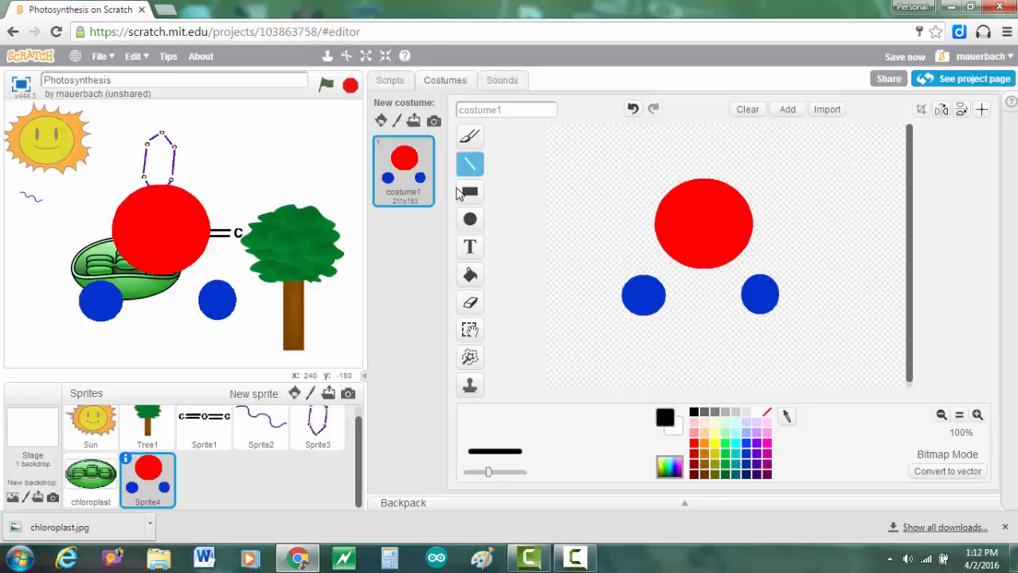
drag(675, 261, 656, 282)
drag(732, 259, 751, 279)
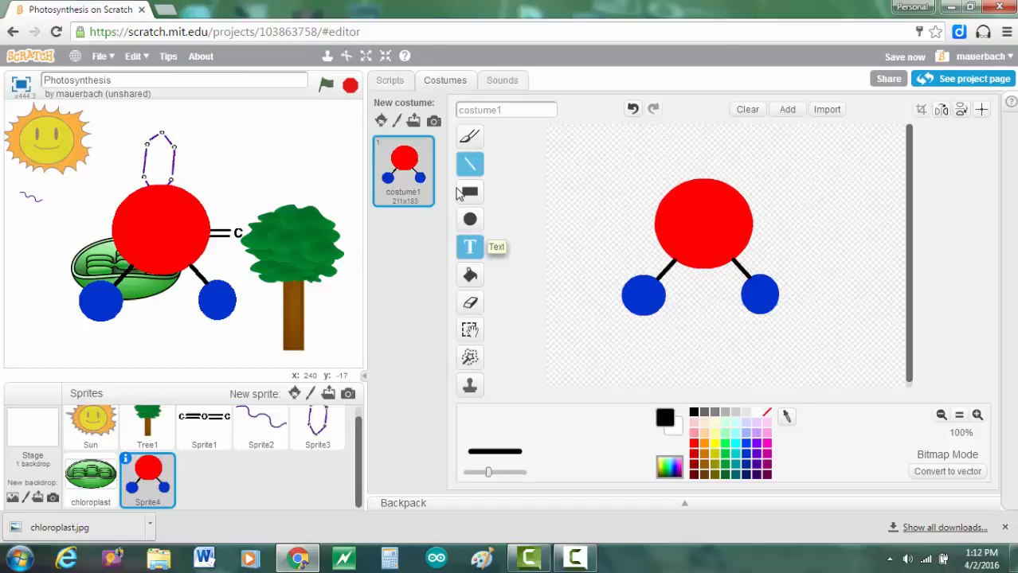
- Label the red circle O and each of the two blue circles H in black Helvetica text
click(470, 246)
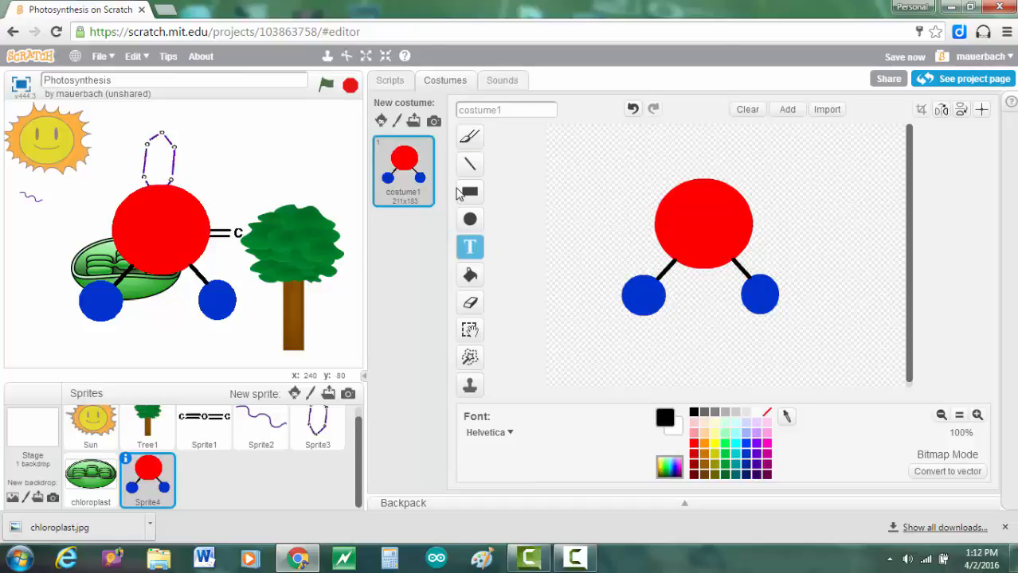
click(704, 227)
text(O)
click(643, 294)
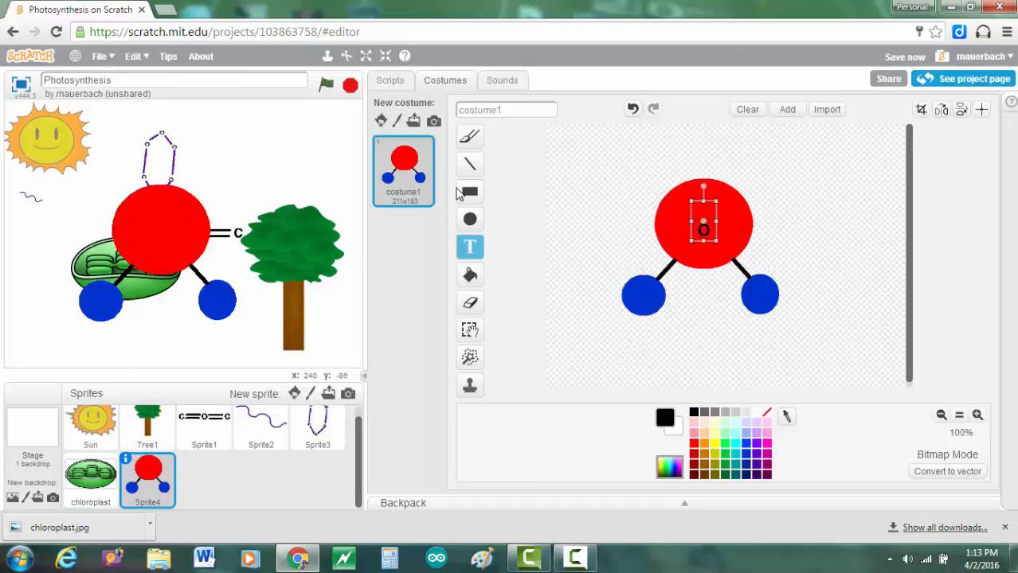
click(644, 291)
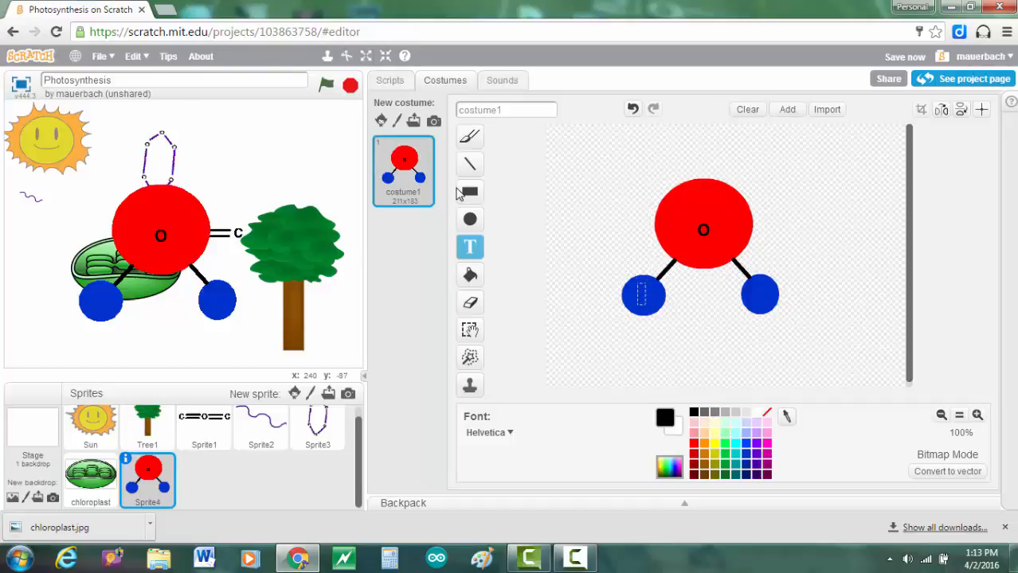
text(H)
click(673, 295)
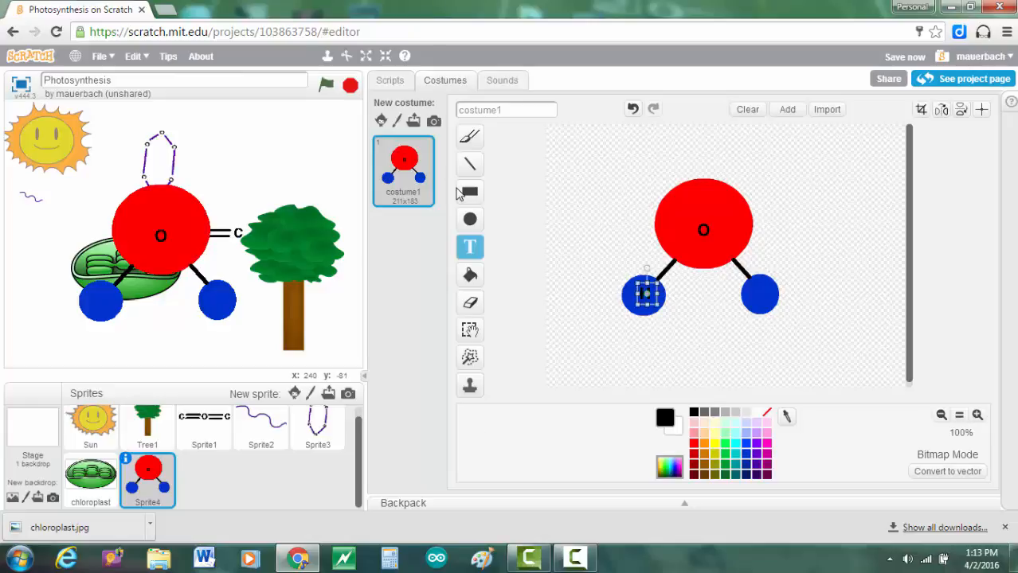
click(757, 296)
text(H)
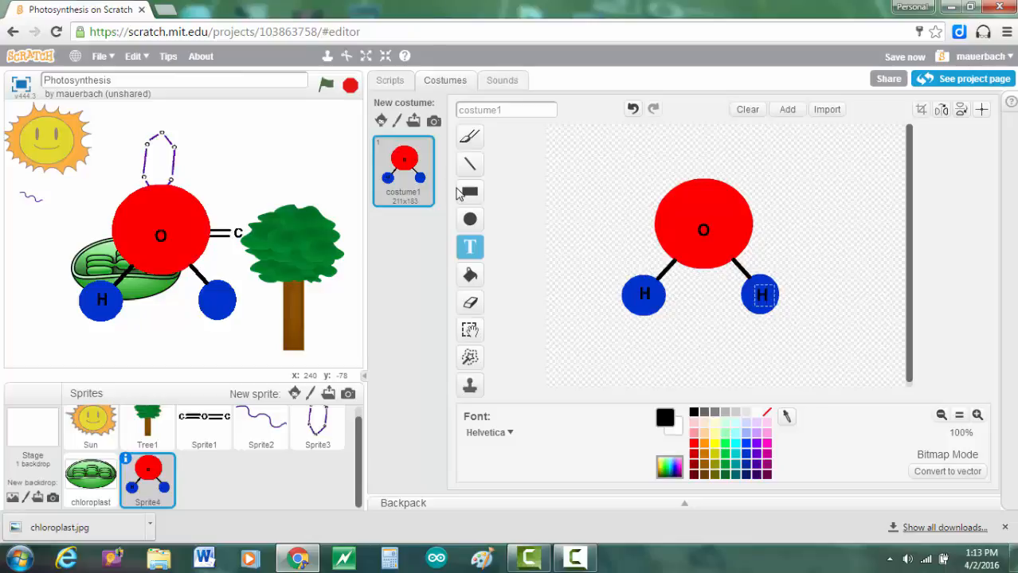
- Nudge the H on the right-hand blue circle slightly left to center it, and finish with the Select tool
click(797, 292)
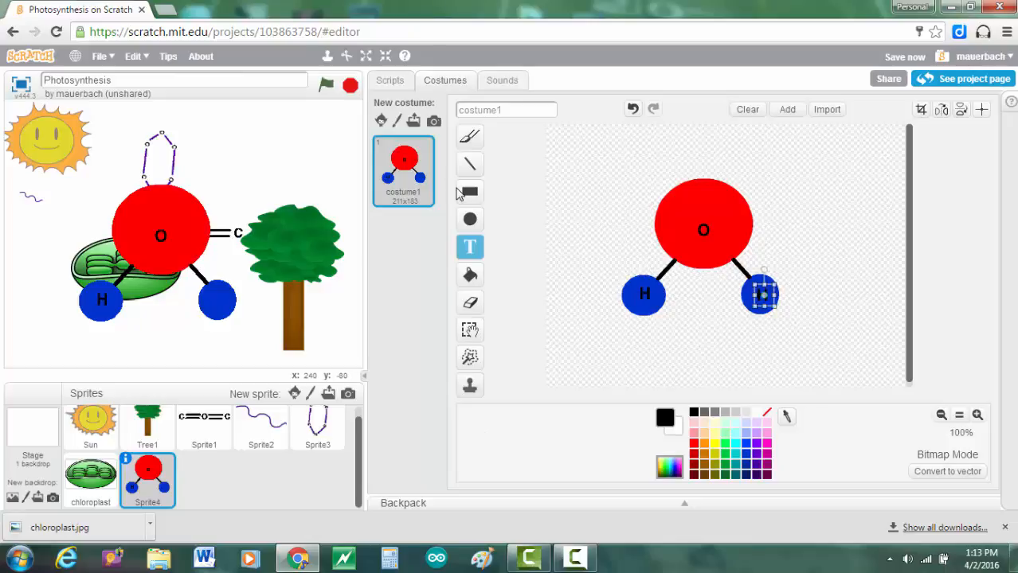
key(Left)
key(Left)
key(Left)
key(Left)
key(Left)
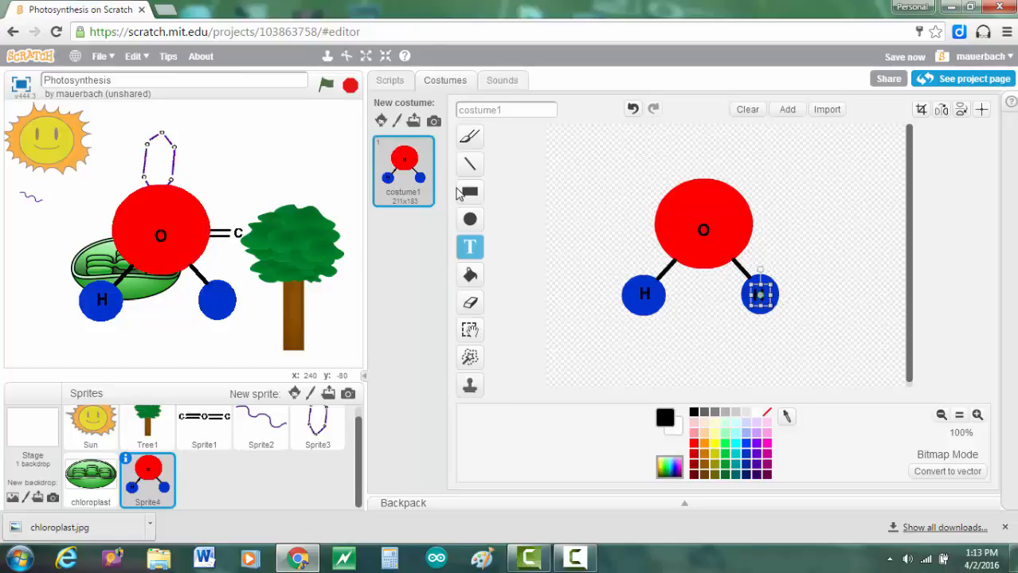
click(470, 330)
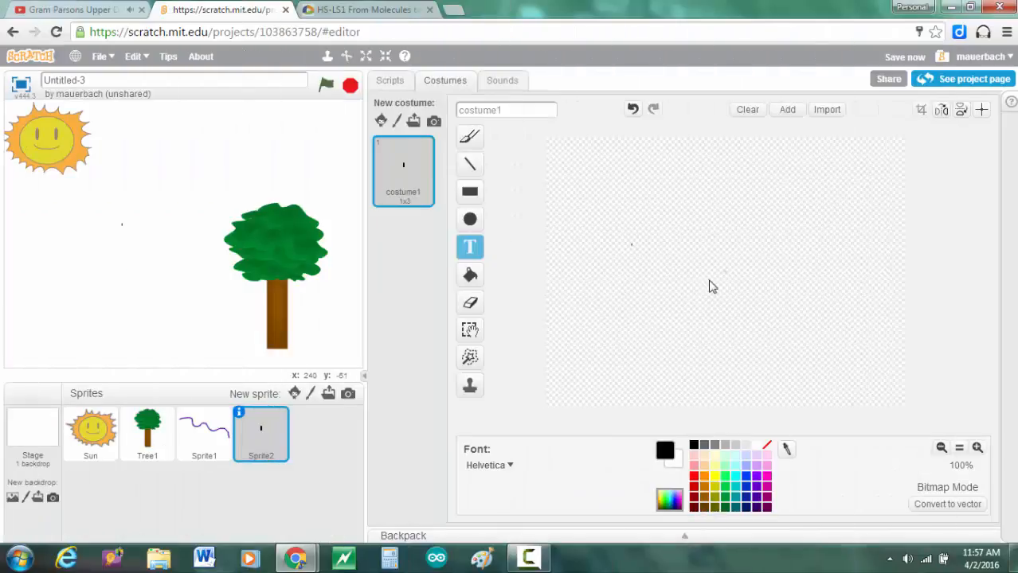
- Write the spaced black letters O, C, O on the Sprite2 canvas and join them with black double-bond lines
text(C)
key(Left)
text(O      C        O)
click(470, 163)
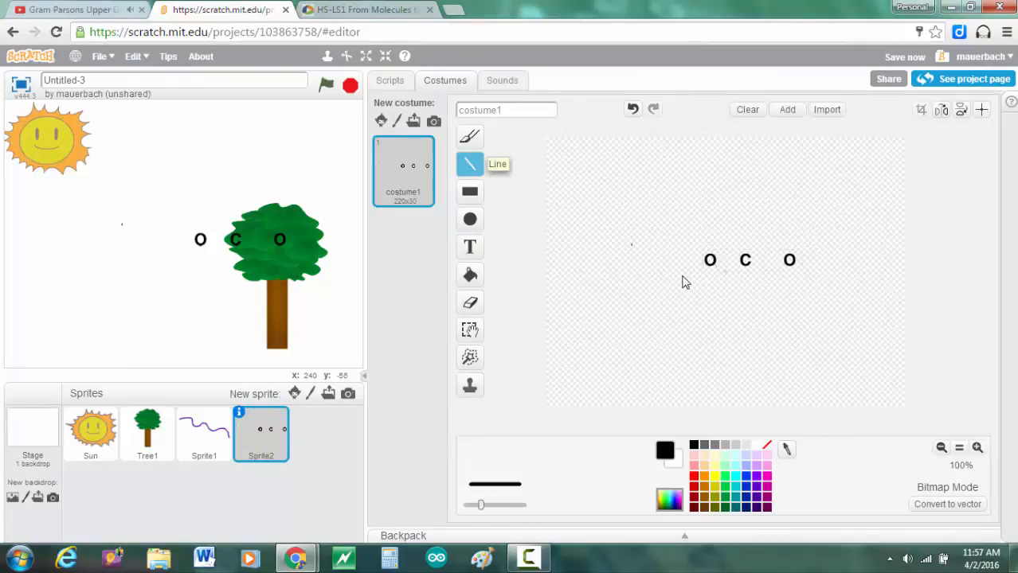
drag(717, 256, 778, 262)
- Convert the O=C=O costume to vector mode and scale the molecule down
click(930, 504)
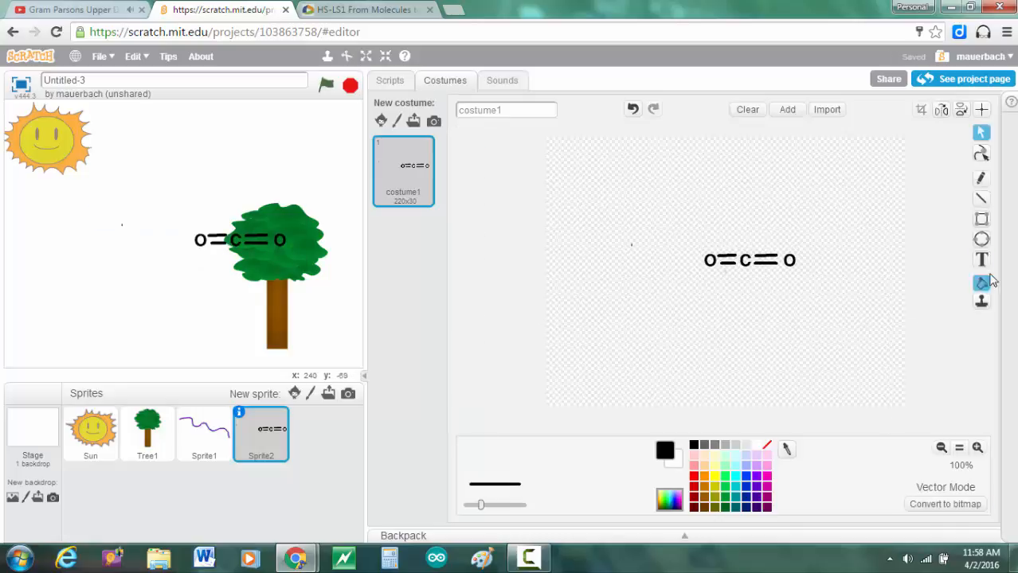
click(780, 269)
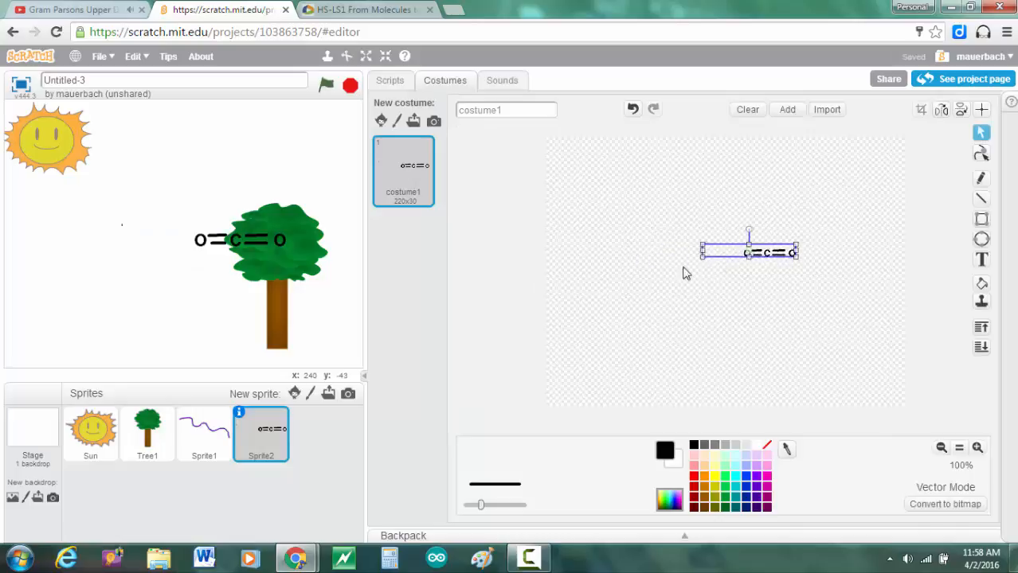
- Move the tree slightly right on the stage and place the O=C=O molecule above and left of it
mouse_move(269, 238)
mouse_down()
mouse_move(229, 224)
mouse_move(286, 240)
mouse_up()
drag(209, 237, 176, 194)
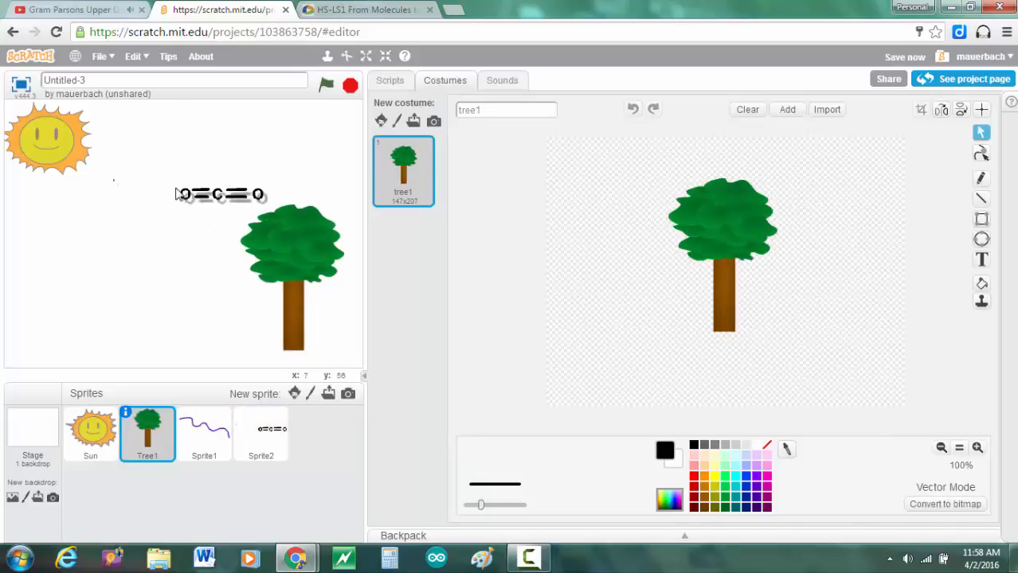